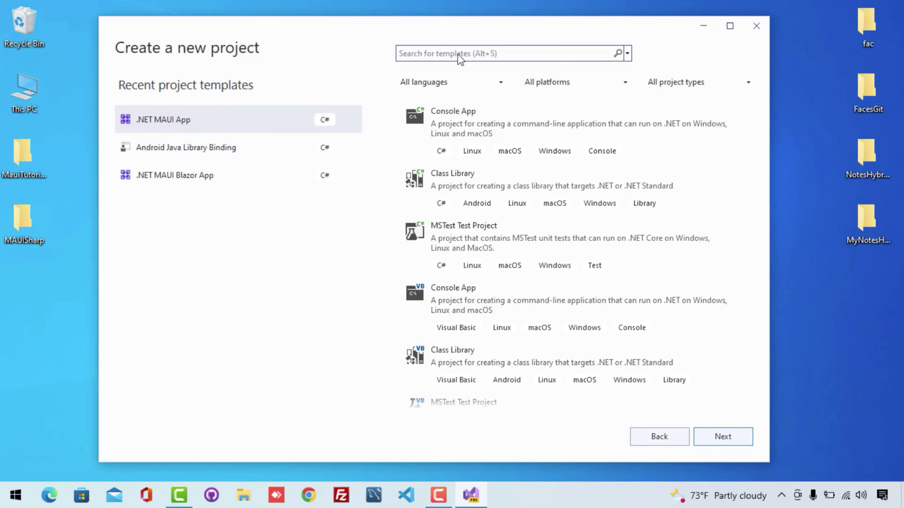
Pick the .NET MAUI App template from a 'MAUI' template search
{"action": "left_click", "coordinate": [457, 52]}
{"action": "type", "text": "AUI"}
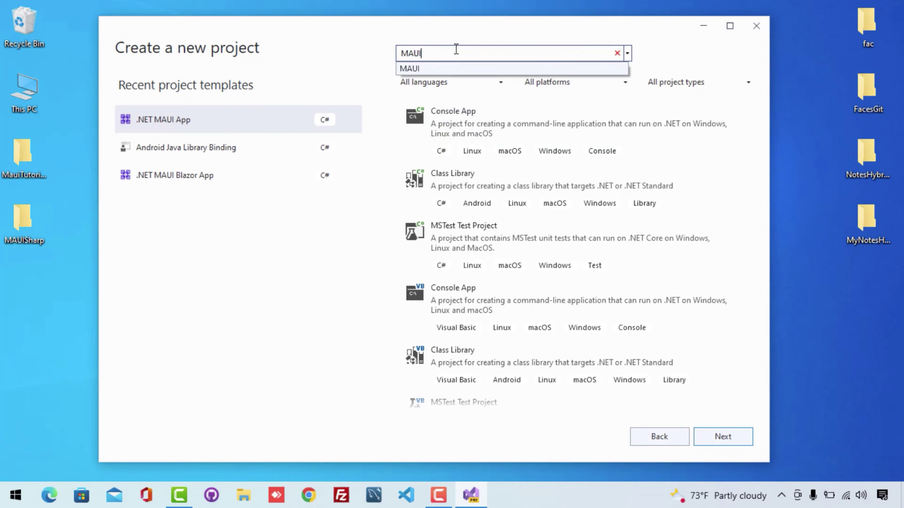
{"action": "key", "text": "Return"}
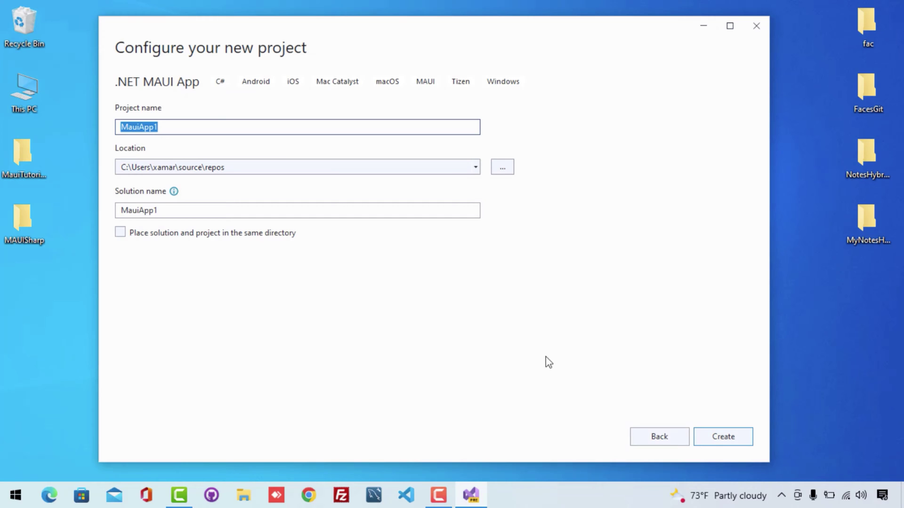
{"action": "left_click", "coordinate": [659, 437]}
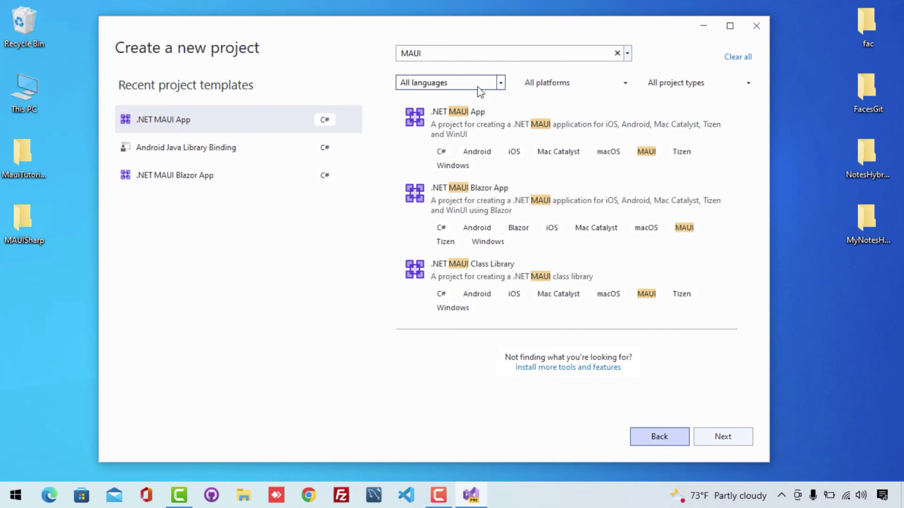
{"action": "left_click", "coordinate": [484, 123]}
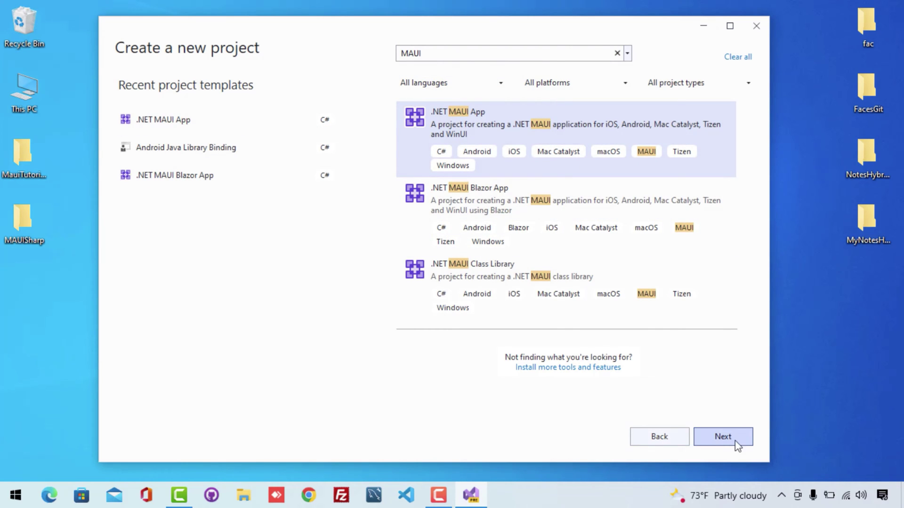
{"action": "left_click", "coordinate": [722, 436]}
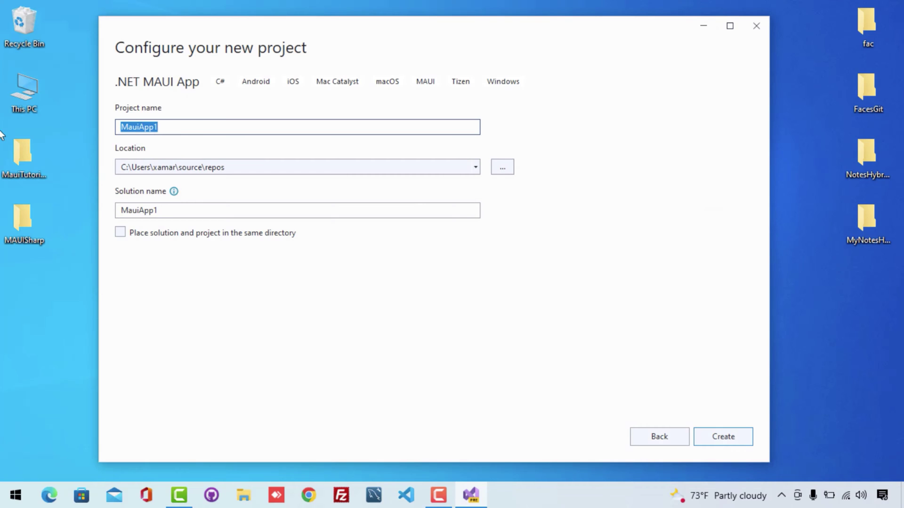
{"action": "type", "text": "Im"}
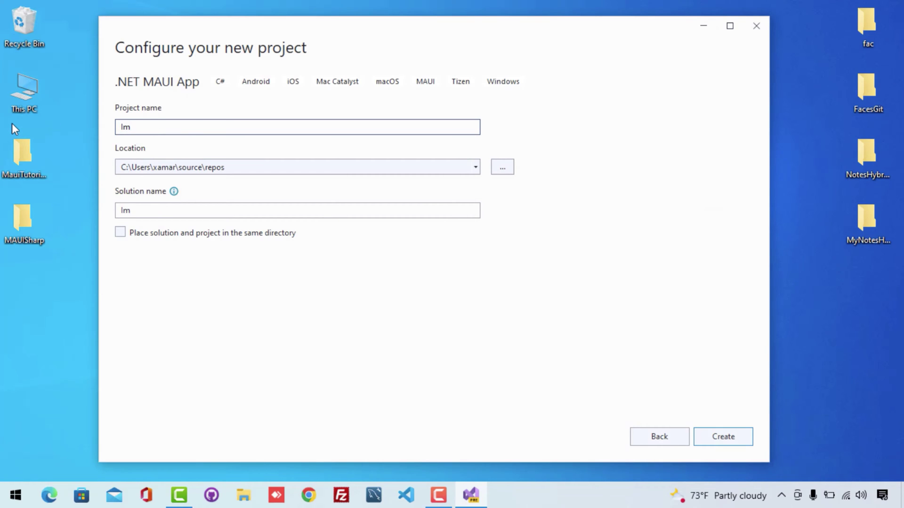
{"action": "type", "text": "ageButton"}
{"action": "type", "text": "Sharp"}
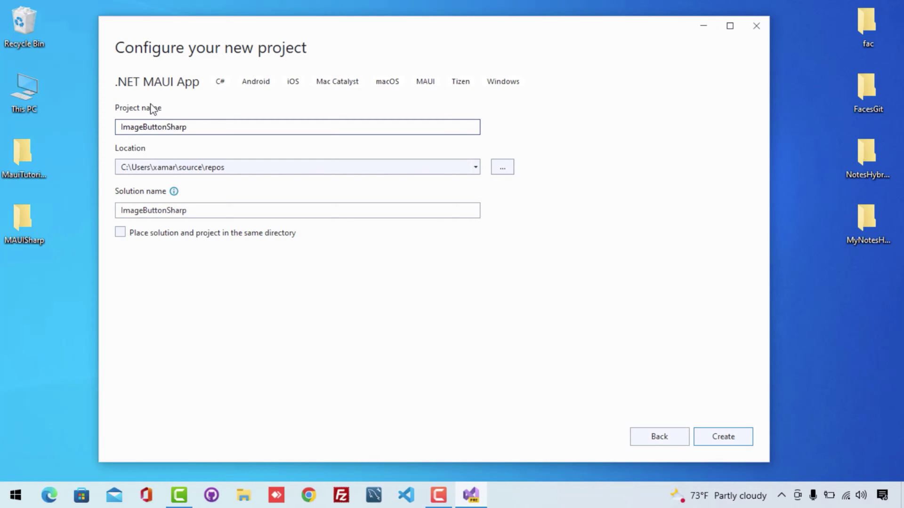
Set the location to the Desktop and create the ImageButtonSharp project
{"action": "left_click", "coordinate": [502, 167]}
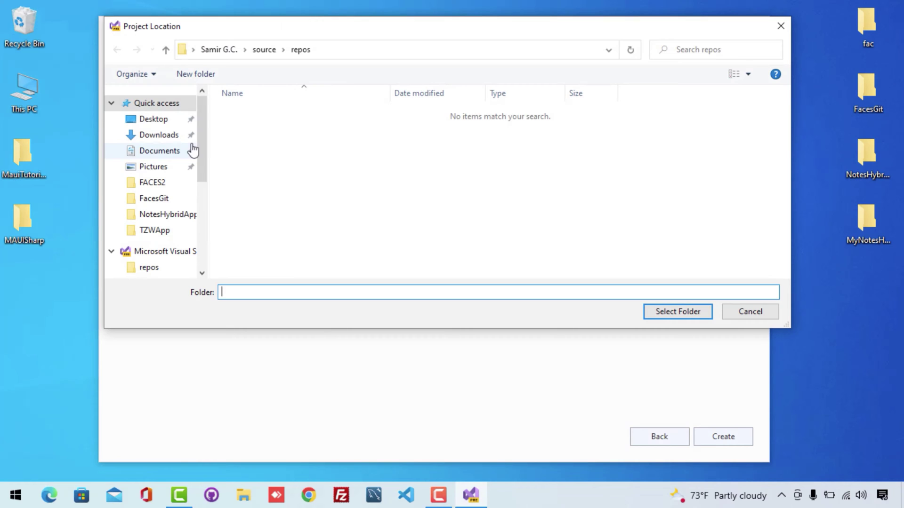
{"action": "left_click", "coordinate": [153, 119]}
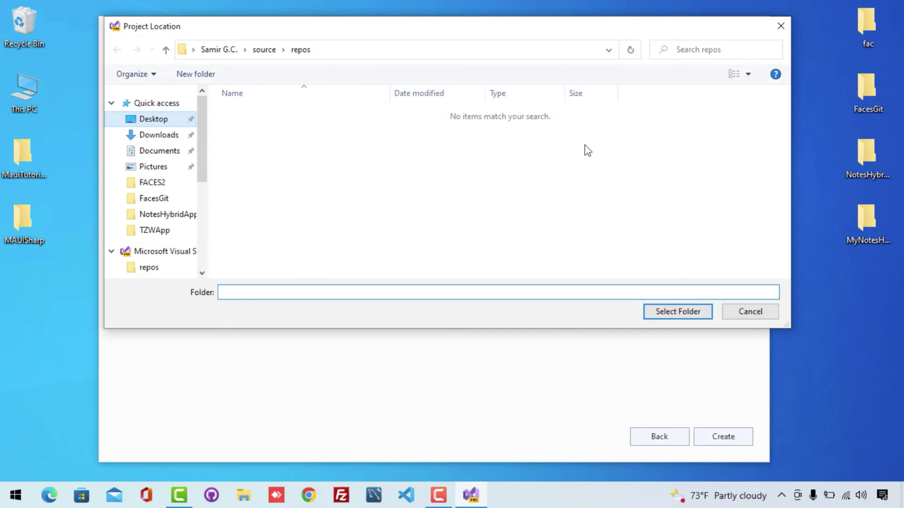
{"action": "left_click", "coordinate": [678, 311]}
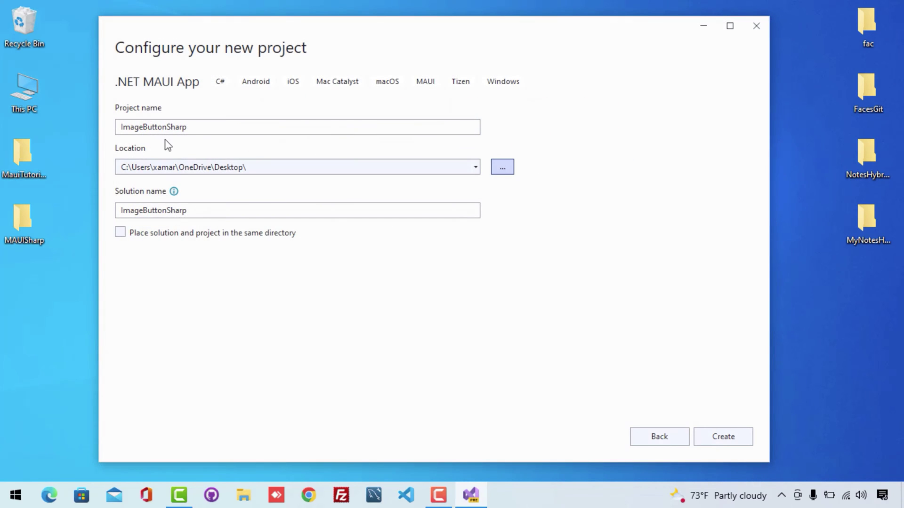
{"action": "left_click", "coordinate": [714, 438]}
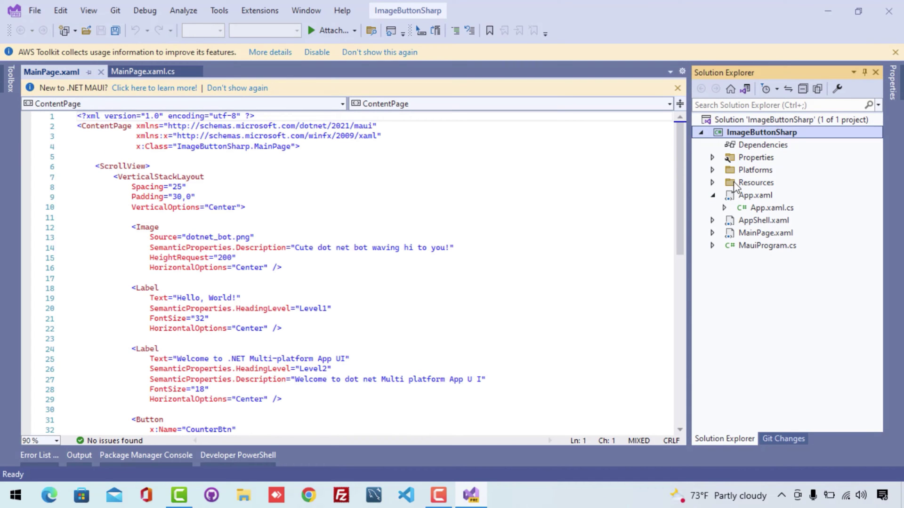
Open App.xaml.cs and highlight the line assigning MainPage to AppShell
{"action": "left_click", "coordinate": [714, 195]}
{"action": "double_click", "coordinate": [749, 208]}
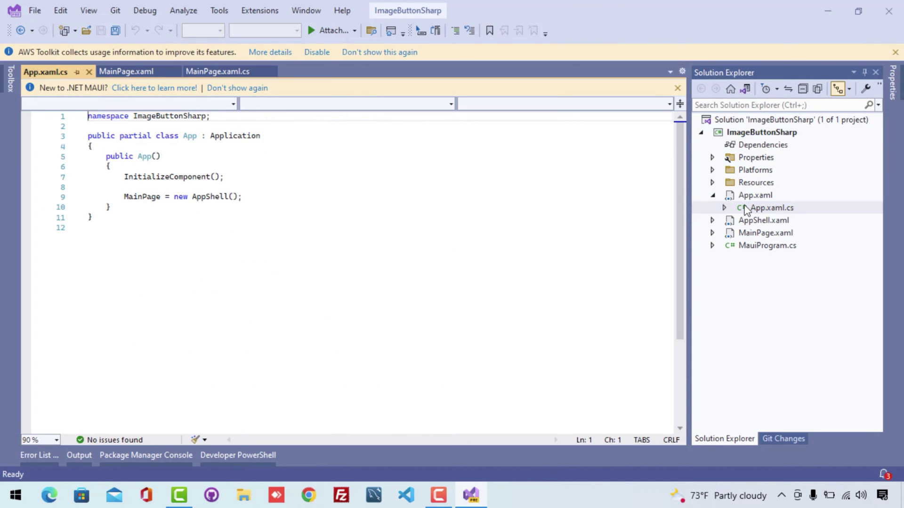
{"action": "left_click", "coordinate": [143, 197]}
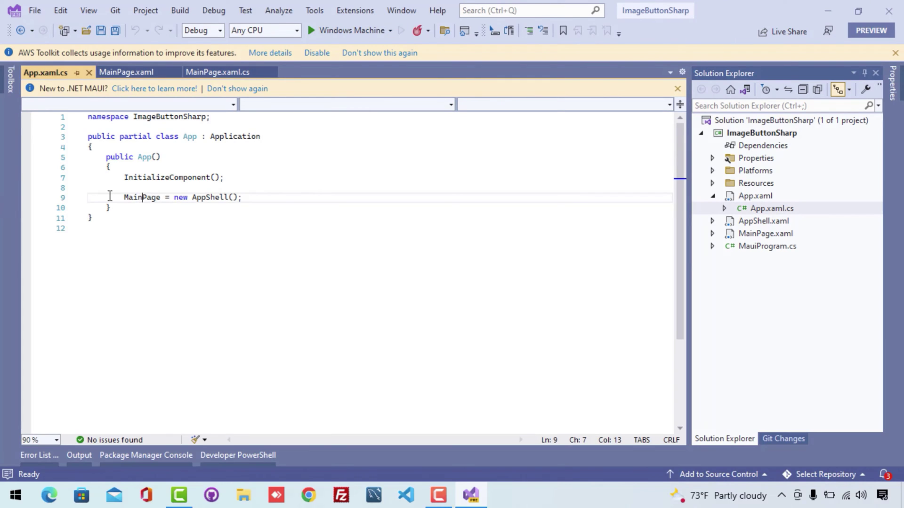
{"action": "left_click_drag", "start_coordinate": [110, 197], "coordinate": [244, 197]}
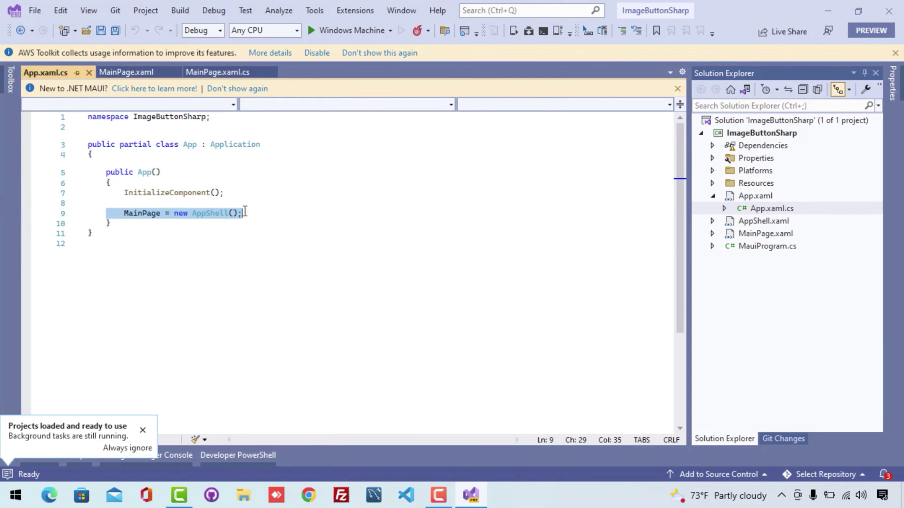
Open AppShell.xaml, highlight its MainPage ContentTemplate reference, and select the ImageButtonSharp project
{"action": "left_click", "coordinate": [761, 222]}
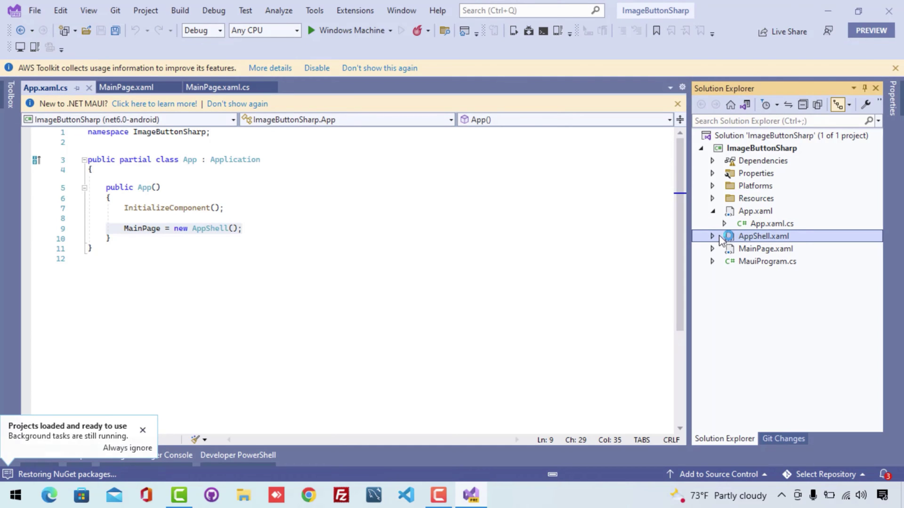
{"action": "left_click", "coordinate": [714, 236]}
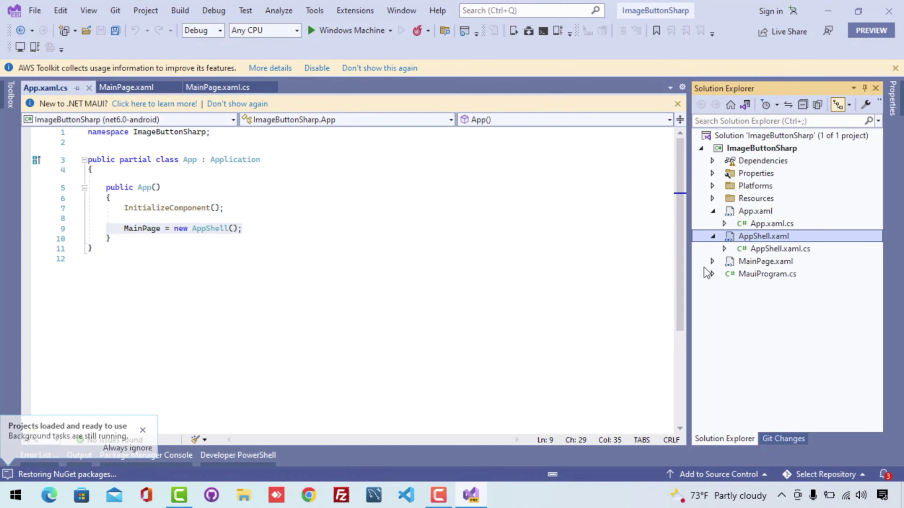
{"action": "double_click", "coordinate": [749, 238]}
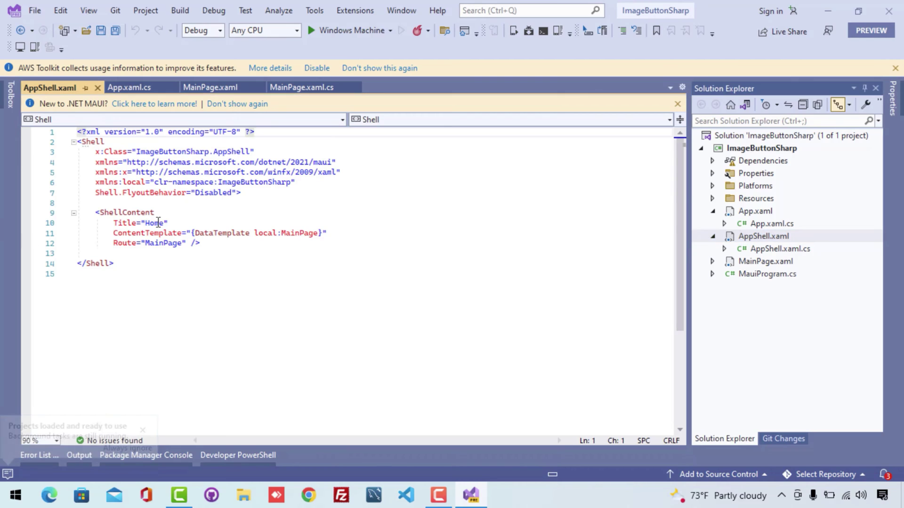
{"action": "double_click", "coordinate": [300, 234]}
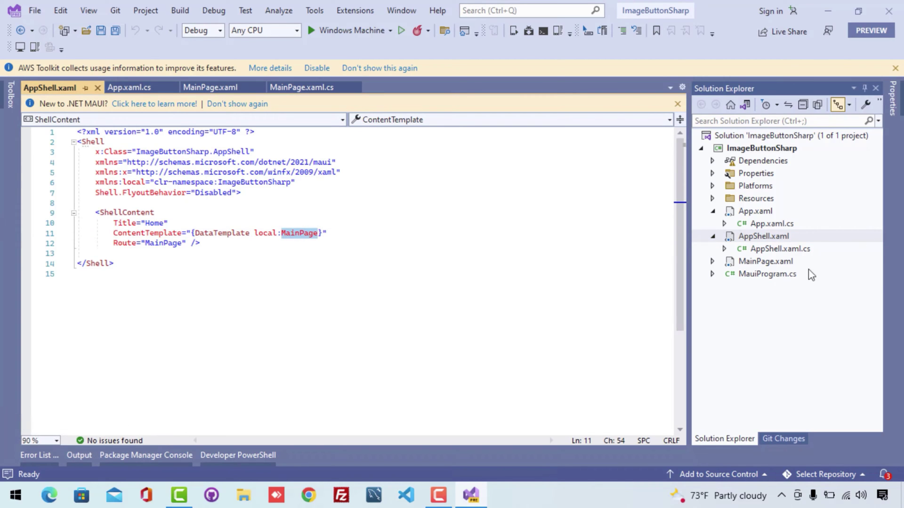
{"action": "left_click", "coordinate": [713, 263]}
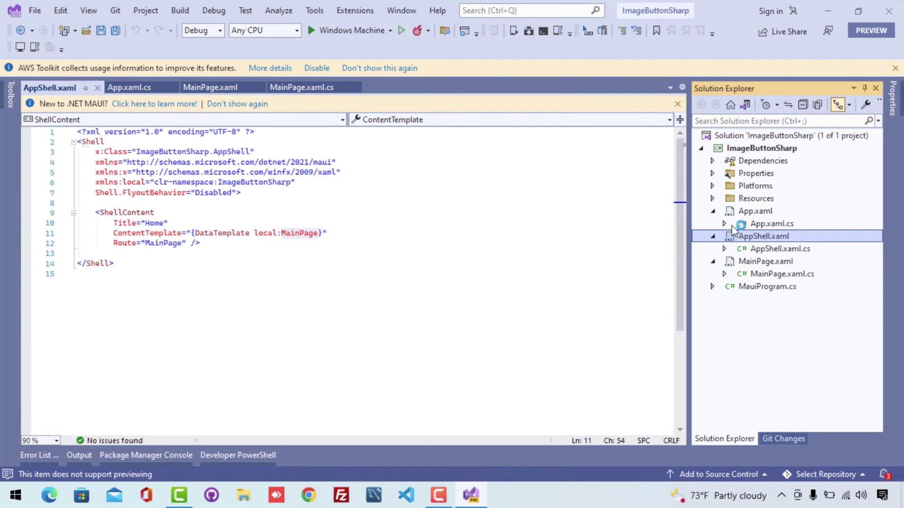
{"action": "left_click", "coordinate": [755, 150]}
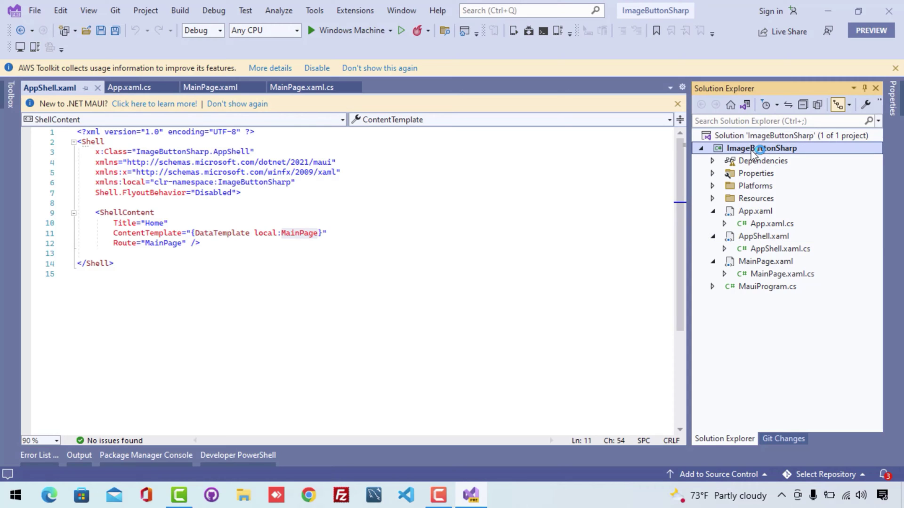
Add a .NET MAUI ContentPage (C#) item, clearing the default NewPage1 name for NewPage.cs
{"action": "right_click", "coordinate": [768, 289]}
{"action": "mouse_move", "coordinate": [715, 220]}
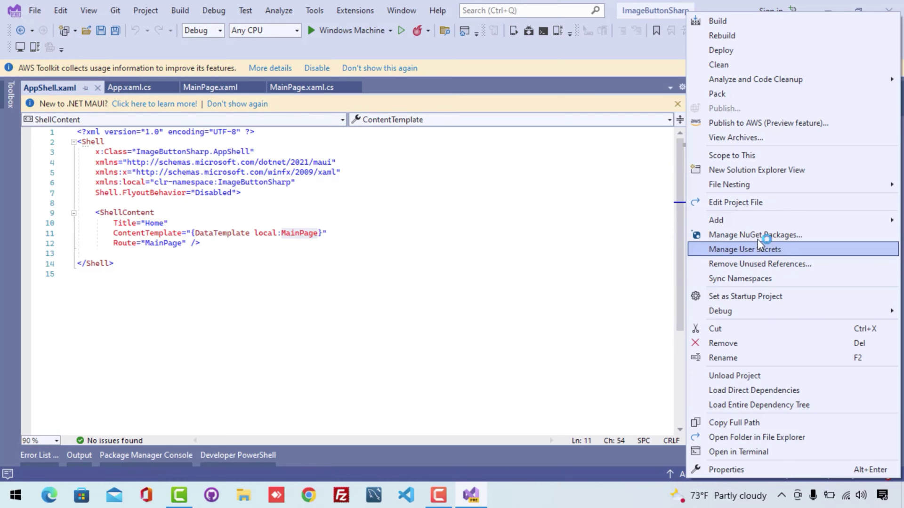
{"action": "left_click", "coordinate": [613, 221]}
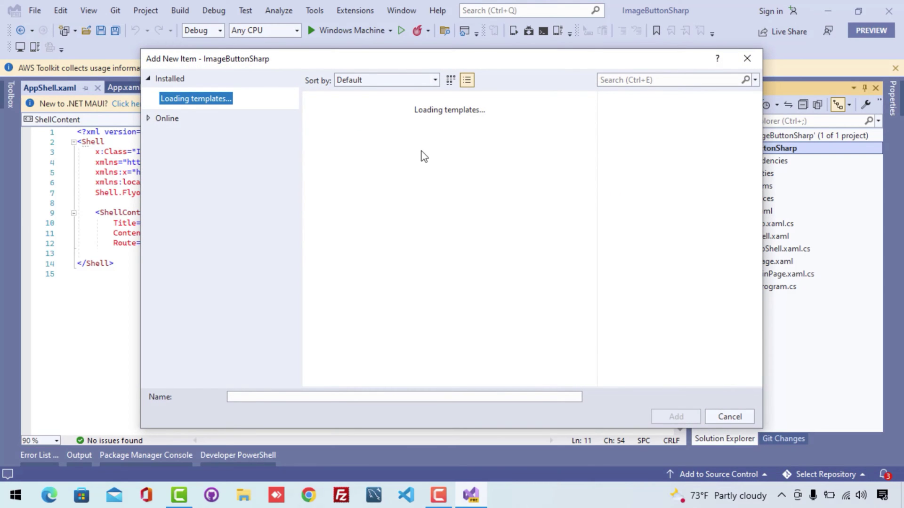
{"action": "double_click", "coordinate": [240, 397]}
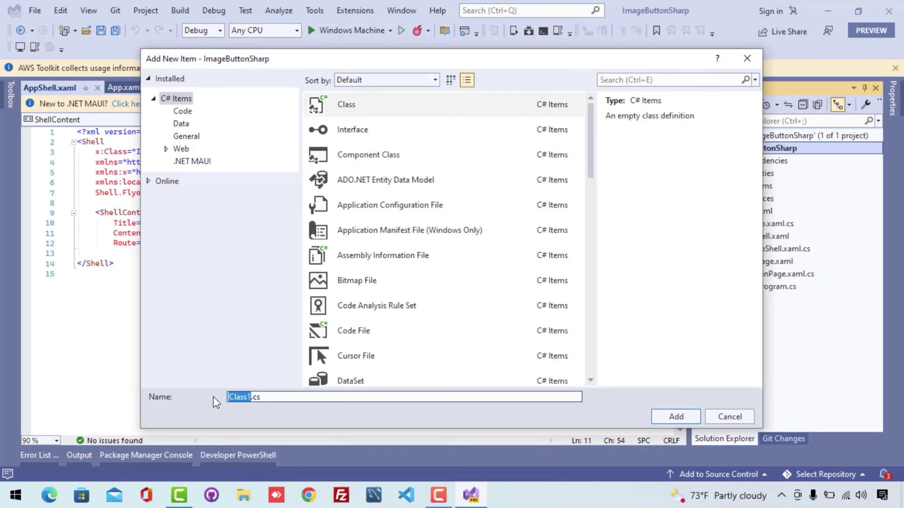
{"action": "left_click", "coordinate": [192, 161]}
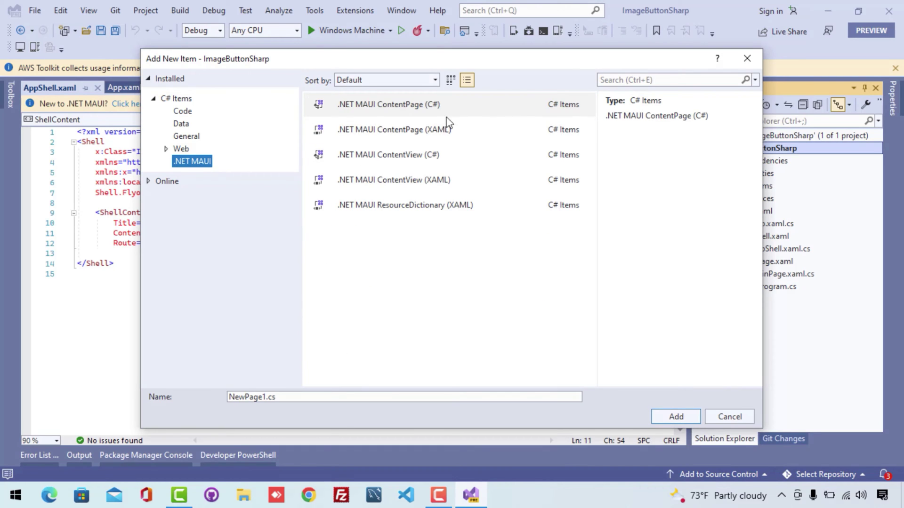
{"action": "left_click", "coordinate": [407, 106]}
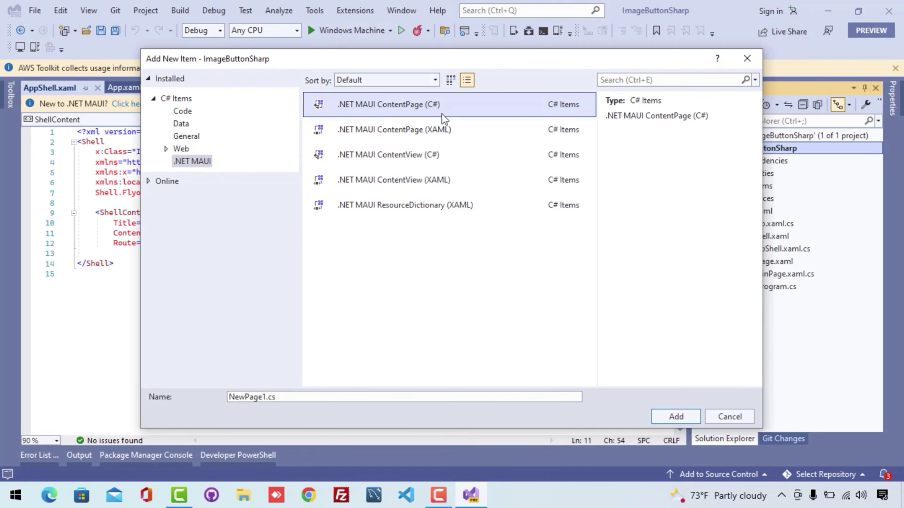
{"action": "left_click", "coordinate": [270, 397]}
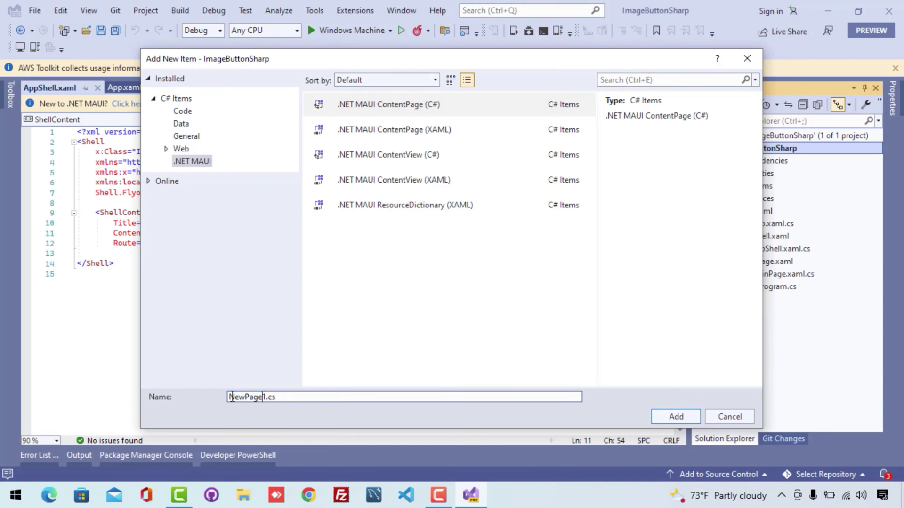
{"action": "left_click_drag", "start_coordinate": [263, 396], "coordinate": [229, 397]}
{"action": "key", "text": "BackSpace"}
{"action": "type", "text": "NewPage"}
Add NewPage.cs and switch AppShell's ContentTemplate from MainPage to NewPage
{"action": "left_click", "coordinate": [676, 419]}
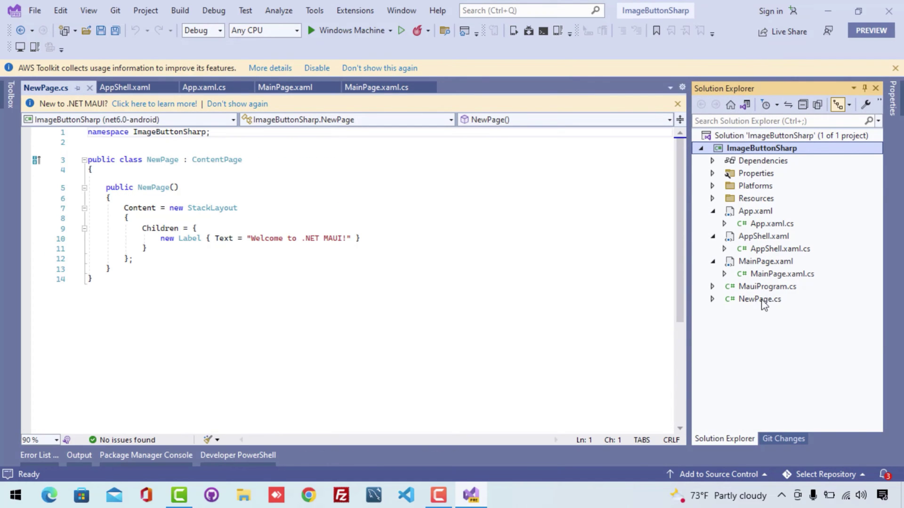
{"action": "left_click", "coordinate": [762, 237]}
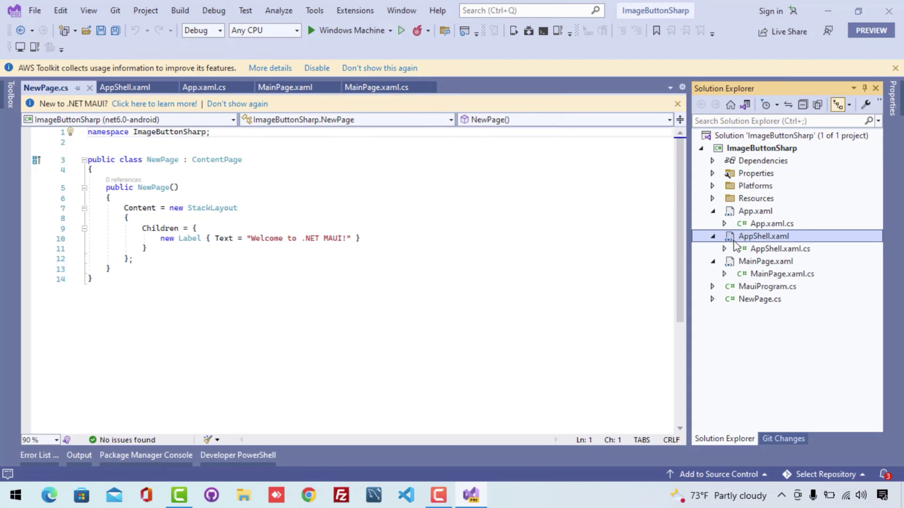
{"action": "double_click", "coordinate": [300, 233]}
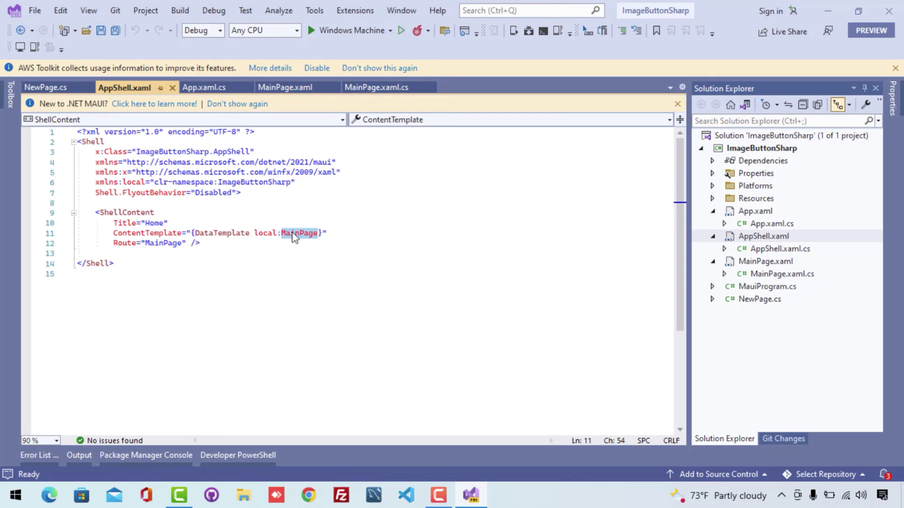
{"action": "type", "text": "New"}
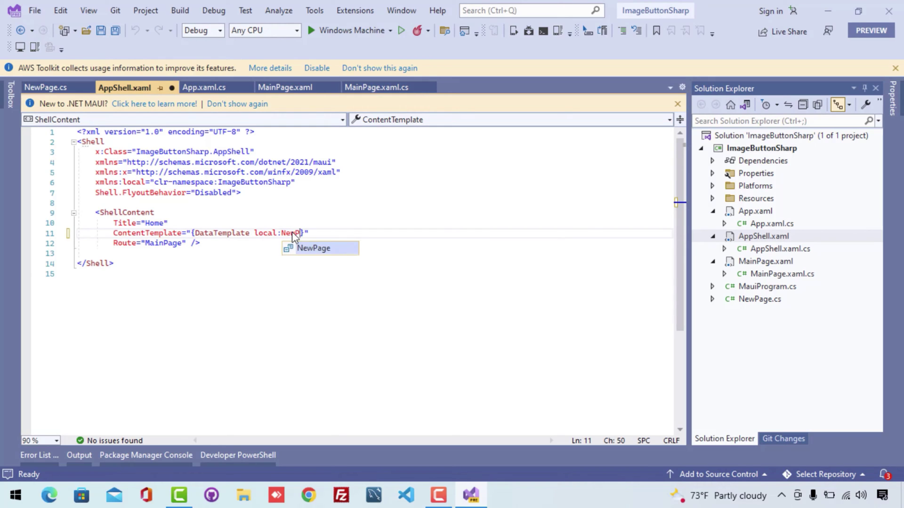
{"action": "key", "text": "Tab"}
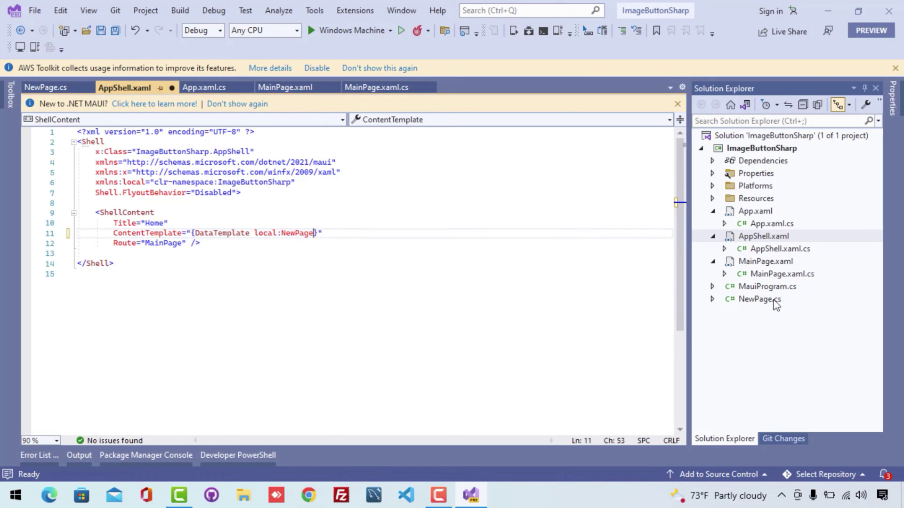
Open NewPage.cs in the editor and bring up the solution's context menu
{"action": "double_click", "coordinate": [759, 299]}
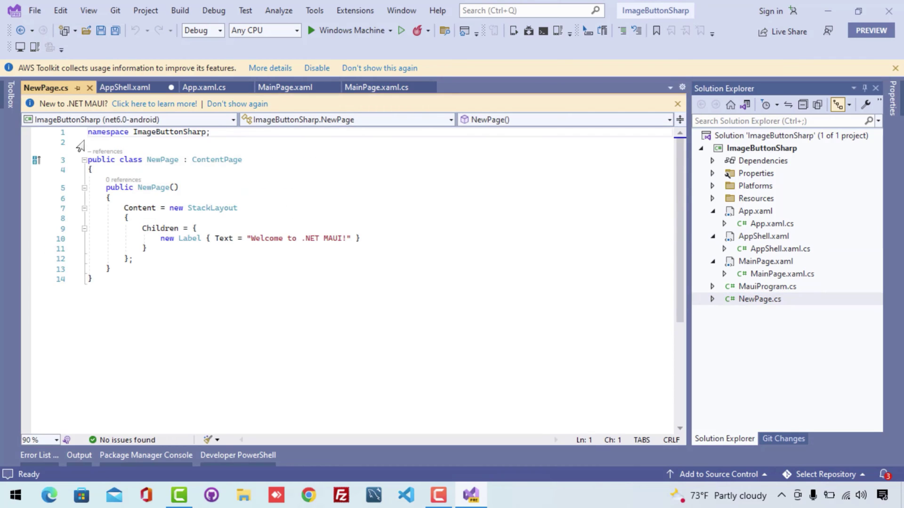
{"action": "left_click", "coordinate": [203, 190]}
{"action": "left_click", "coordinate": [131, 260]}
{"action": "left_click", "coordinate": [761, 148]}
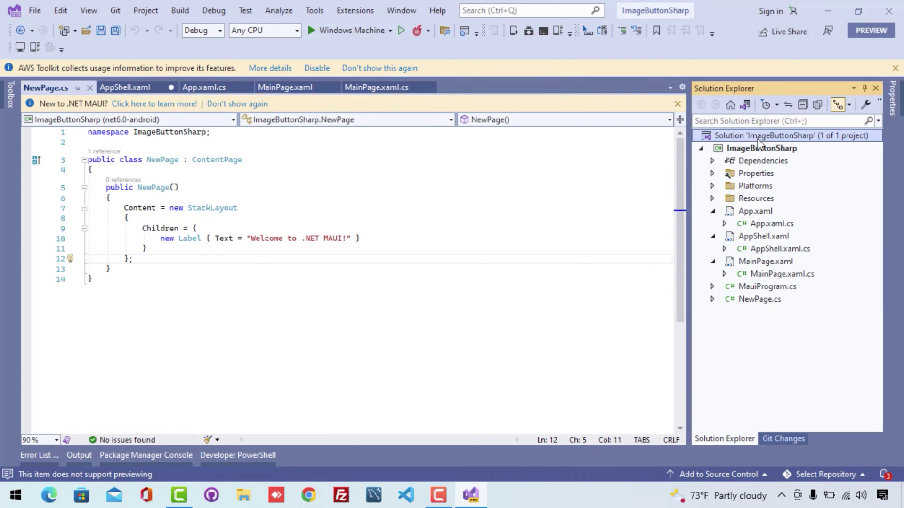
{"action": "right_click", "coordinate": [762, 136]}
Install CommunityToolkit.Maui.Markup 1.0.0 into ImageButtonSharp from NuGet, accepting the license
{"action": "left_click", "coordinate": [749, 246]}
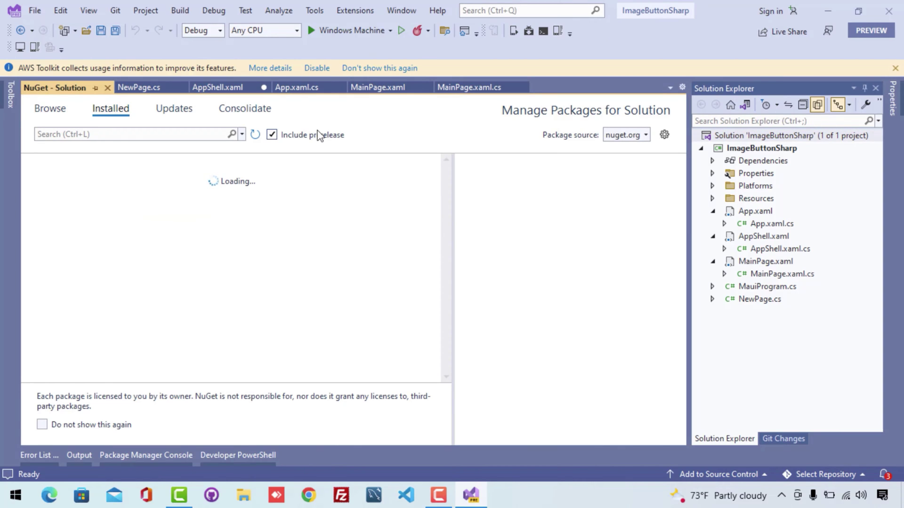
{"action": "left_click", "coordinate": [51, 108]}
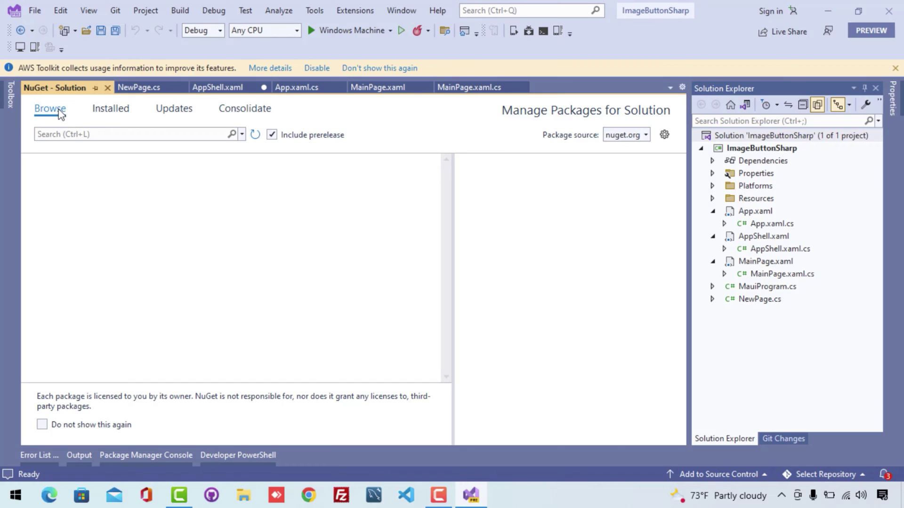
{"action": "left_click", "coordinate": [73, 135]}
{"action": "type", "text": "C"}
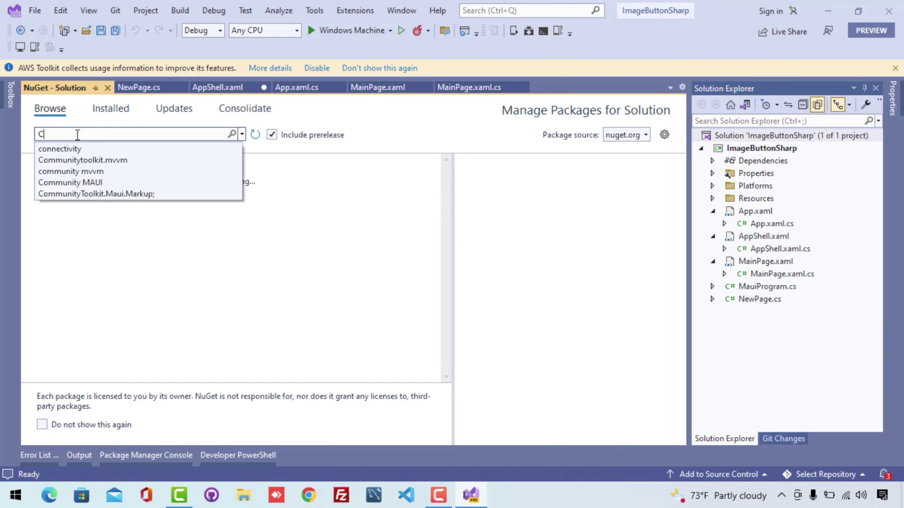
{"action": "type", "text": "ommunity"}
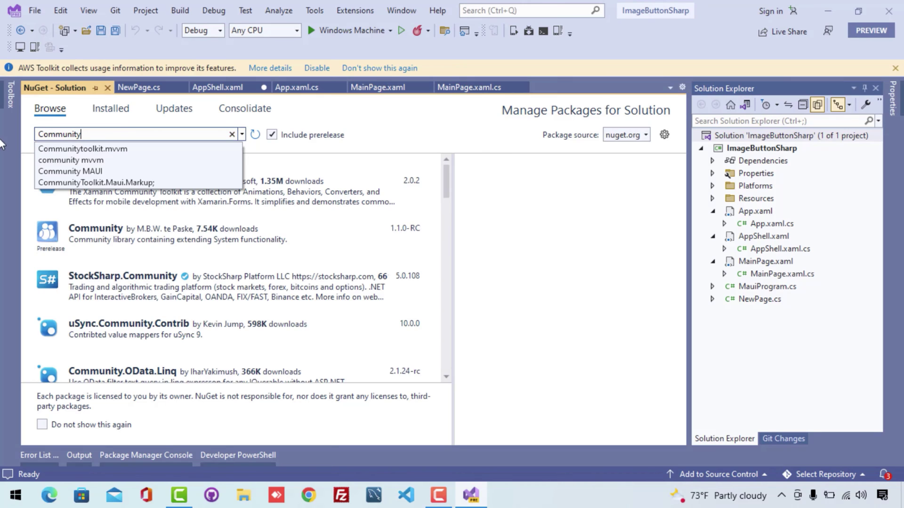
{"action": "left_click", "coordinate": [96, 183]}
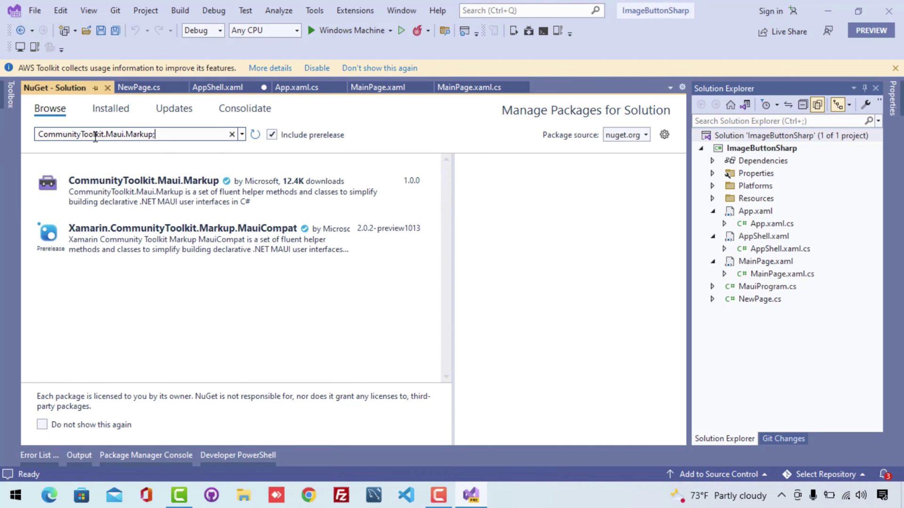
{"action": "left_click", "coordinate": [152, 187]}
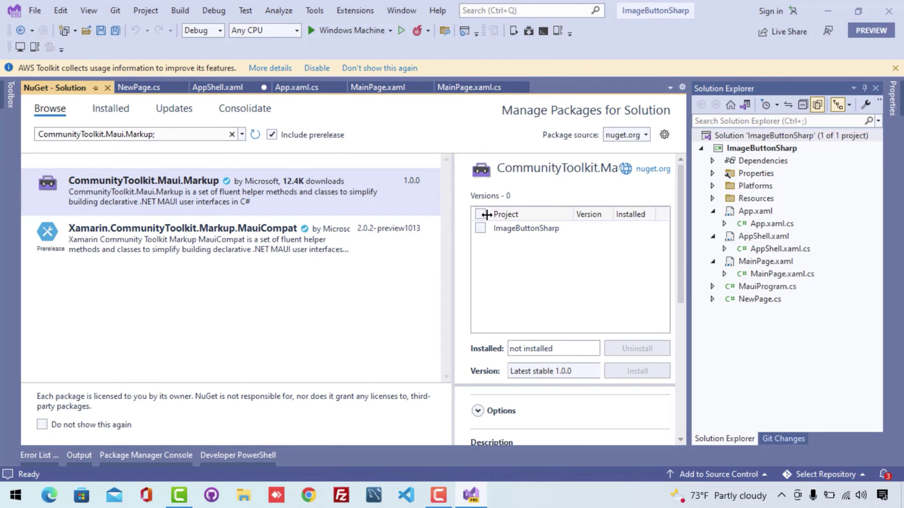
{"action": "left_click", "coordinate": [480, 214]}
{"action": "left_click", "coordinate": [637, 370]}
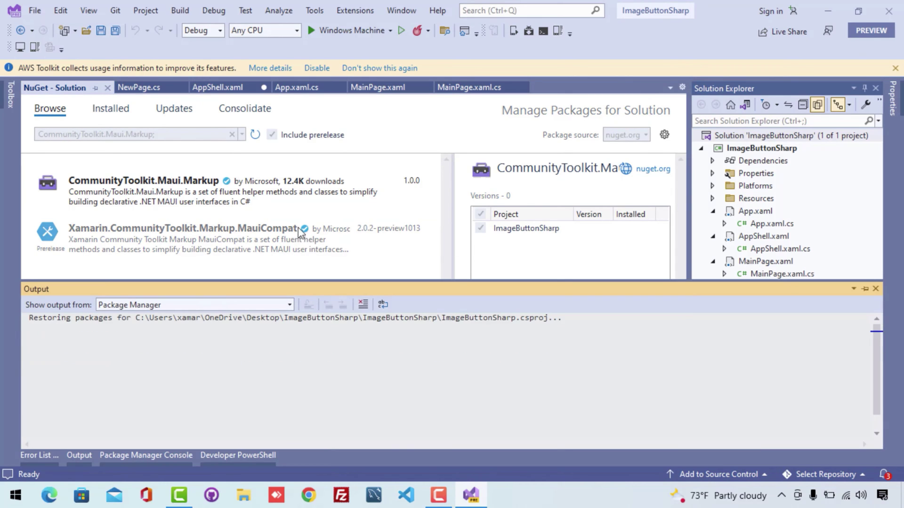
{"action": "left_click", "coordinate": [512, 384]}
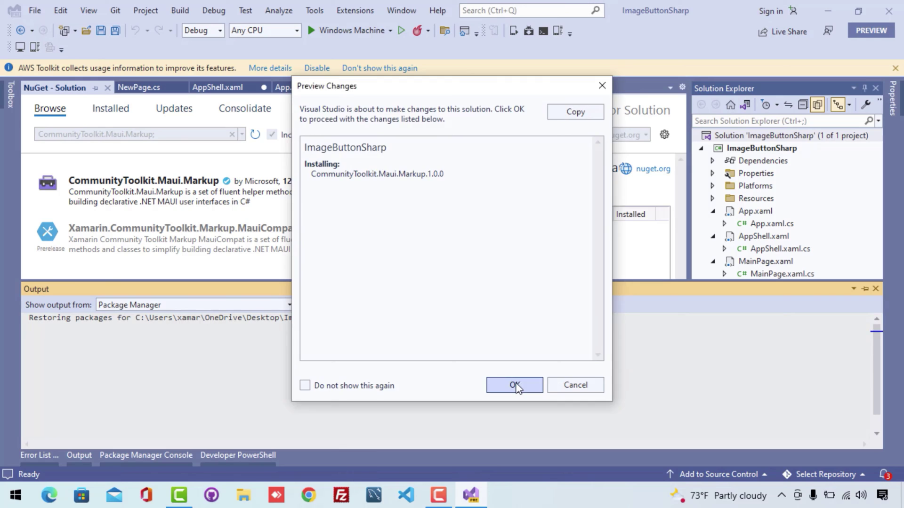
{"action": "left_click", "coordinate": [489, 365]}
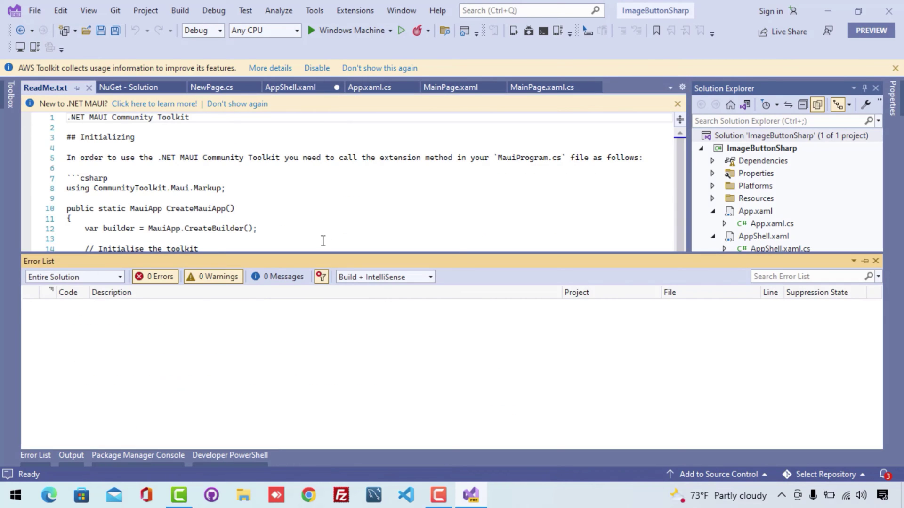
Paste the UseMauiCommunityToolkitMarkup line from ReadMe.txt after the builder in MauiProgram.cs and save
{"action": "left_click", "coordinate": [380, 213]}
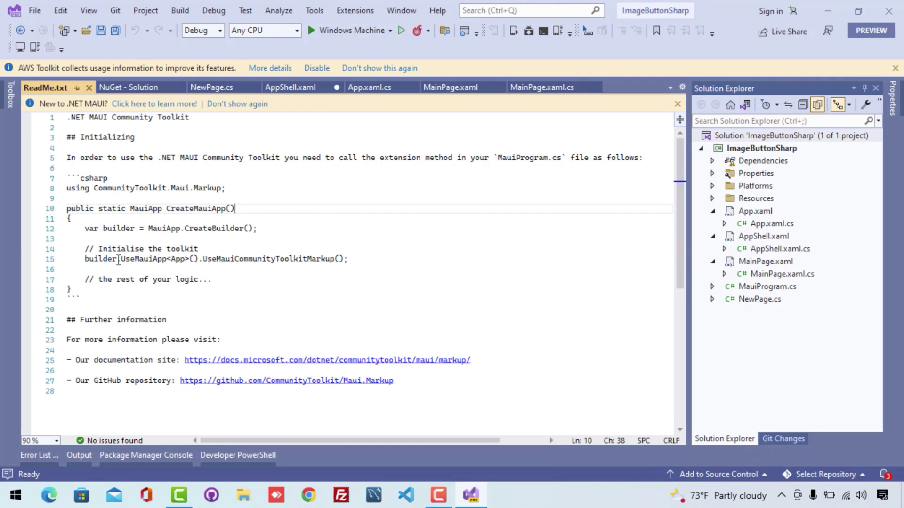
{"action": "left_click_drag", "start_coordinate": [73, 259], "coordinate": [440, 258]}
{"action": "key", "text": "ctrl+c"}
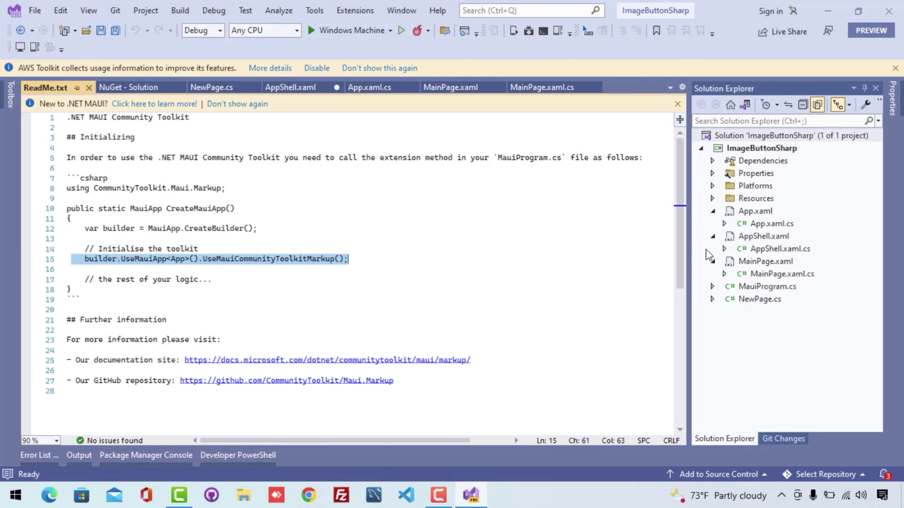
{"action": "left_click", "coordinate": [764, 287]}
{"action": "double_click", "coordinate": [763, 287]}
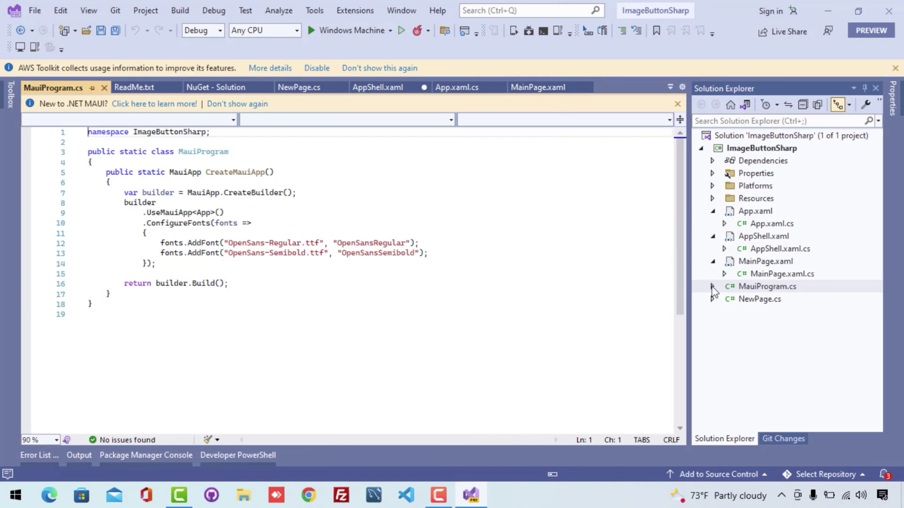
{"action": "left_click", "coordinate": [329, 208]}
{"action": "key", "text": "Return"}
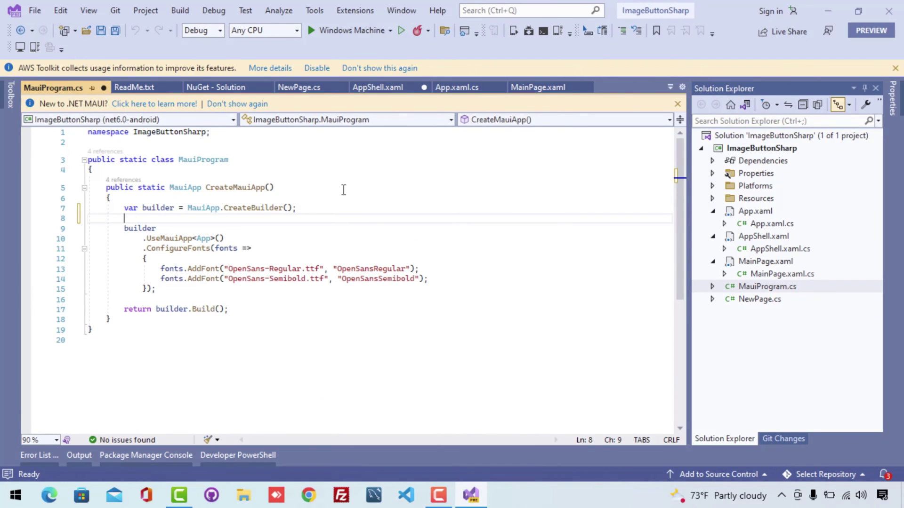
{"action": "key", "text": "ctrl+v"}
{"action": "key", "text": "ctrl+s"}
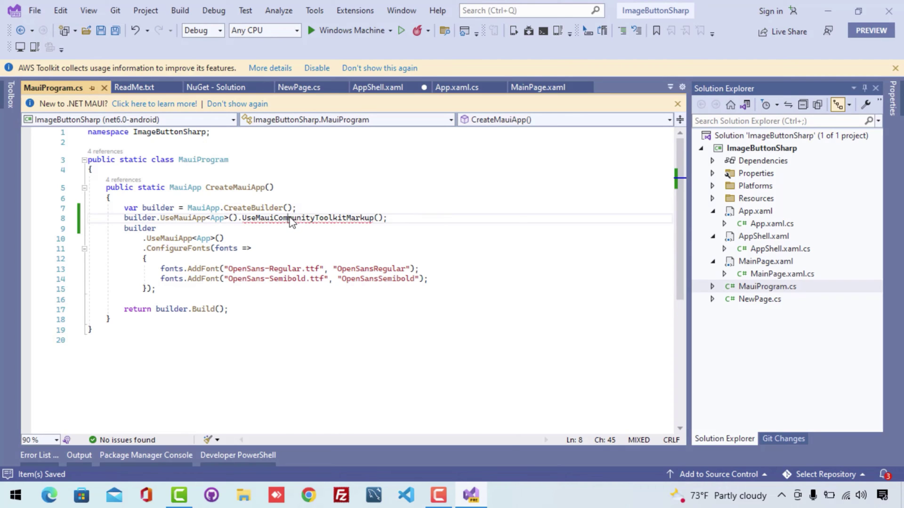
Add the CommunityToolkit.Maui.Markup using to MauiProgram.cs through Quick Actions
{"action": "right_click", "coordinate": [291, 220]}
{"action": "left_click", "coordinate": [333, 153]}
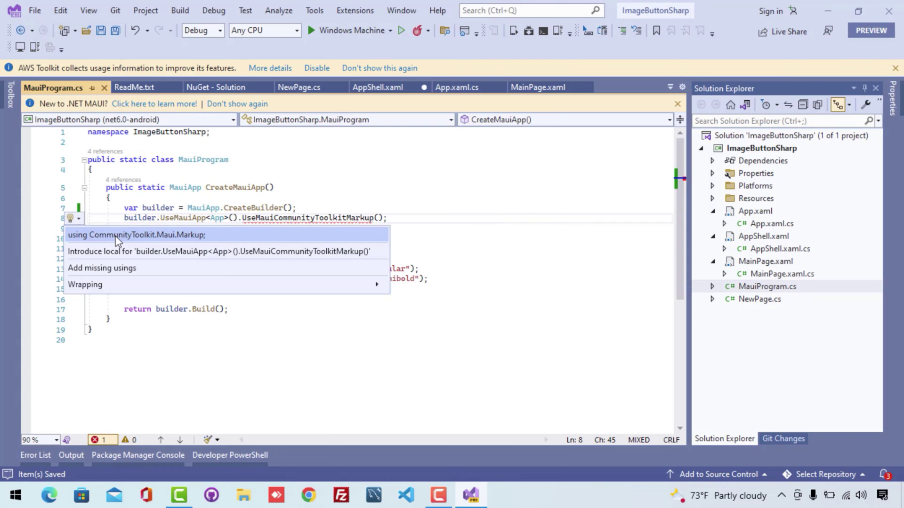
{"action": "left_click", "coordinate": [117, 236]}
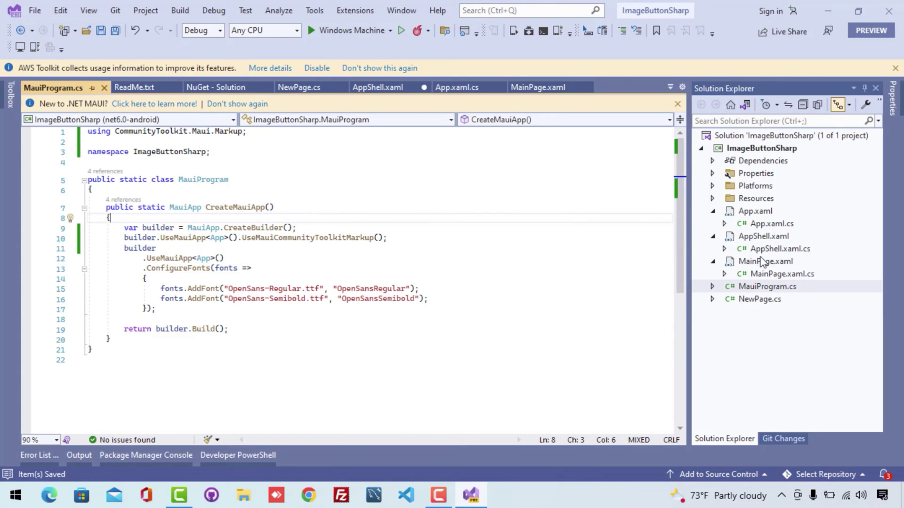
Replace the Welcome Label in NewPage.cs's StackLayout with an ImageButton and save
{"action": "double_click", "coordinate": [760, 298]}
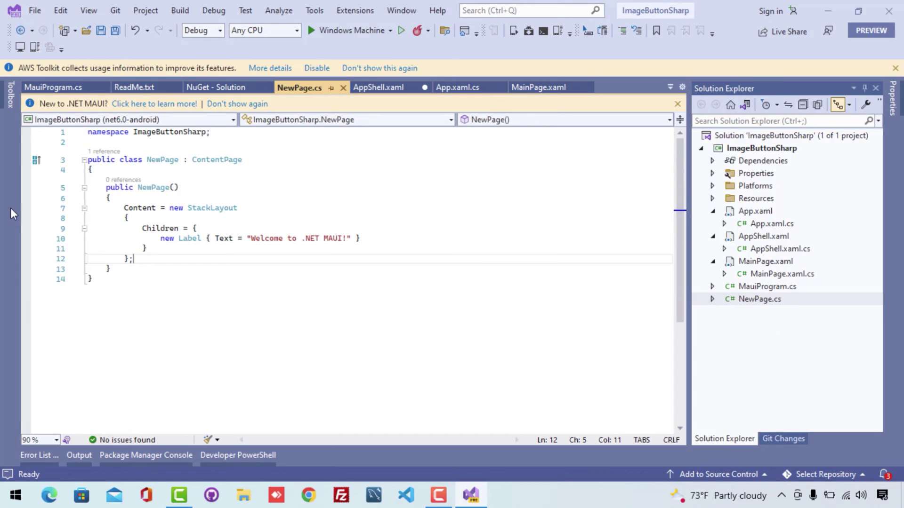
{"action": "left_click", "coordinate": [170, 229]}
{"action": "left_click", "coordinate": [231, 237]}
{"action": "left_click", "coordinate": [180, 238]}
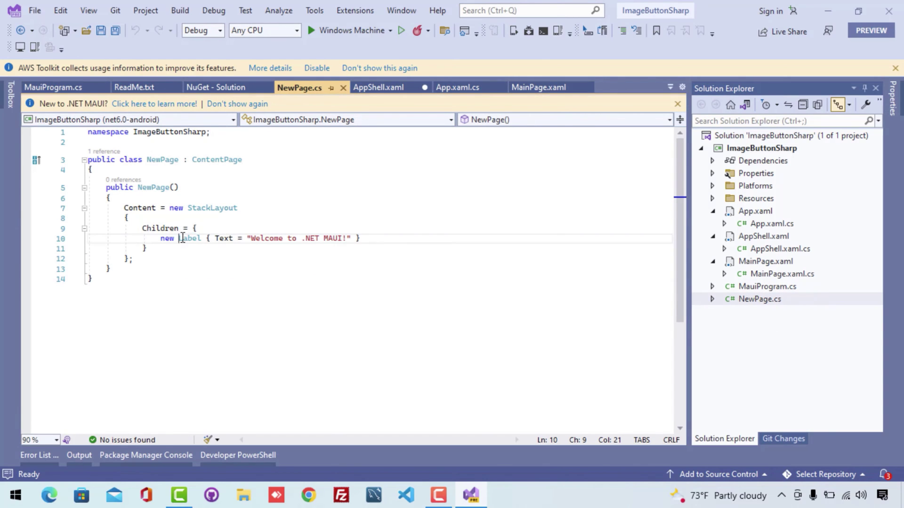
{"action": "double_click", "coordinate": [187, 238]}
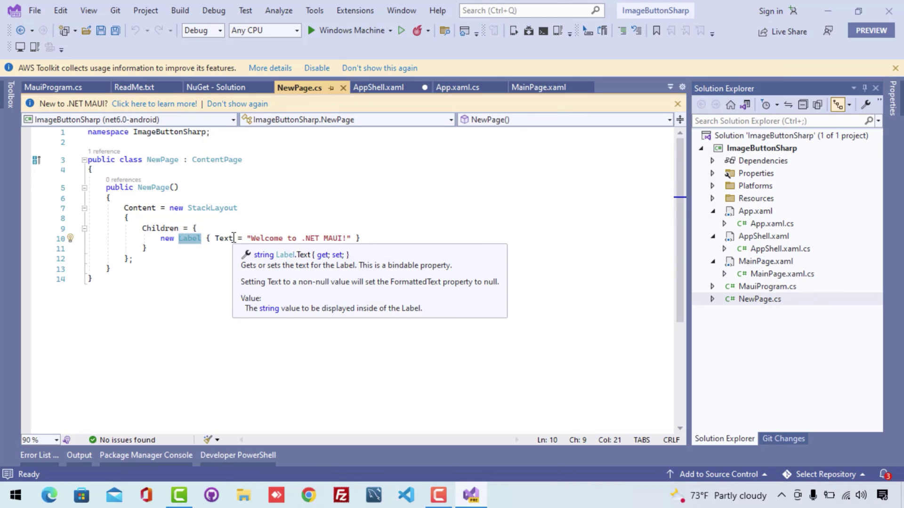
{"action": "type", "text": "Ima"}
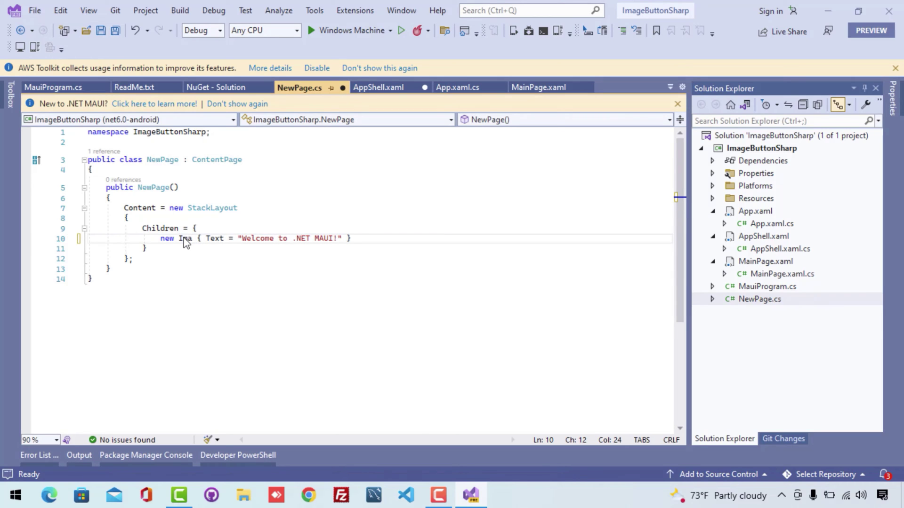
{"action": "type", "text": "geButton"}
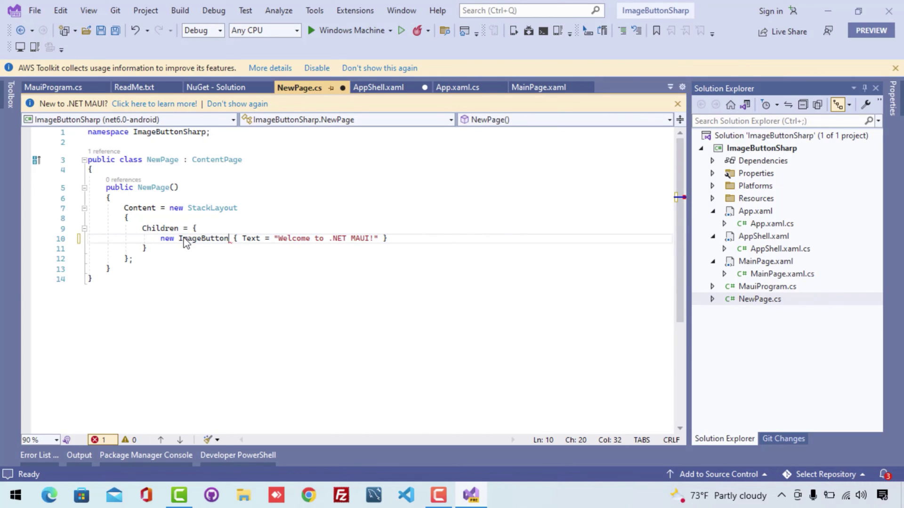
{"action": "mouse_move", "coordinate": [242, 238]}
{"action": "left_mouse_down"}
{"action": "mouse_move", "coordinate": [398, 235]}
{"action": "mouse_move", "coordinate": [378, 238]}
{"action": "left_mouse_up"}
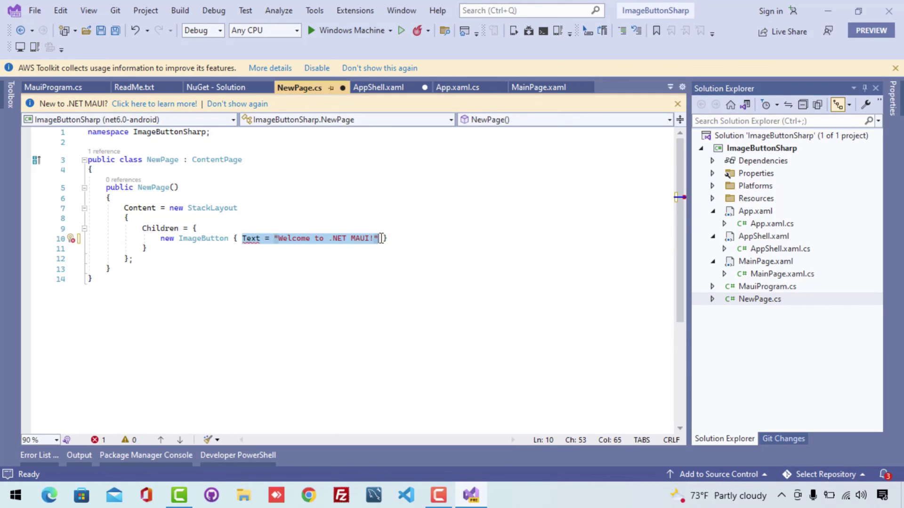
{"action": "key", "text": "Delete"}
{"action": "key", "text": "ctrl+shift+Return"}
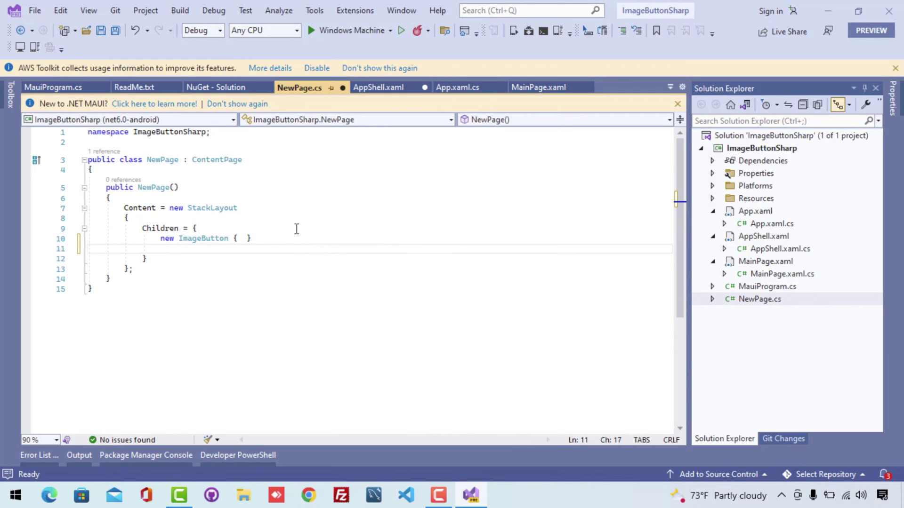
{"action": "key", "text": "ctrl+s"}
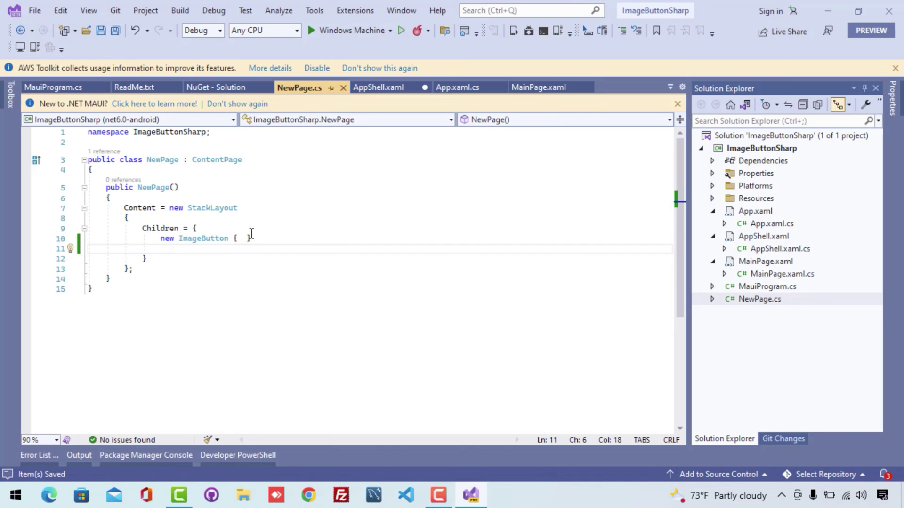
{"action": "type", "text": ".Si"}
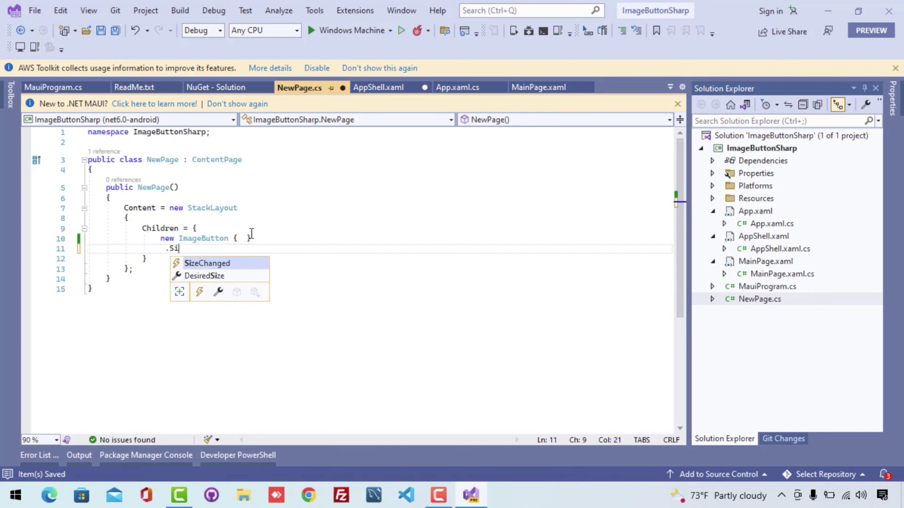
Chain .Source() onto the ImageButton and import CommunityToolkit.Maui.Markup via Quick Actions
{"action": "key", "text": "BackSpace"}
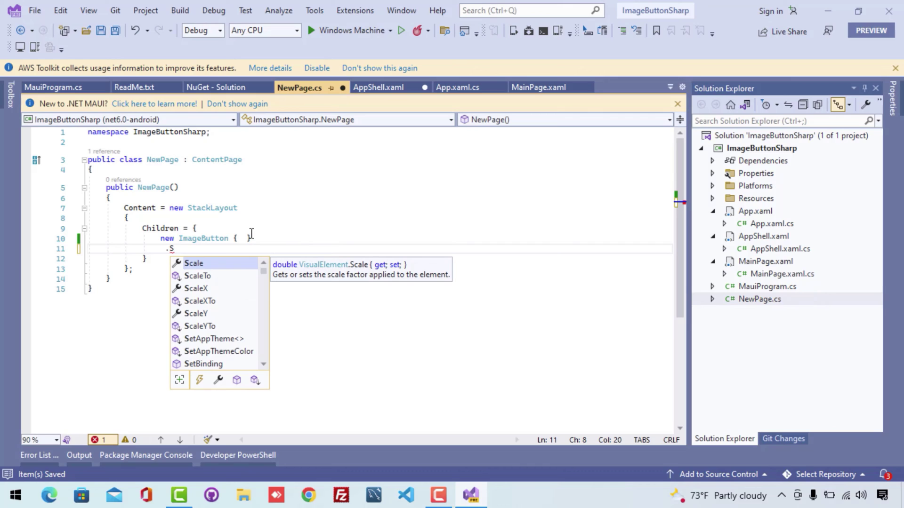
{"action": "type", "text": "ource"}
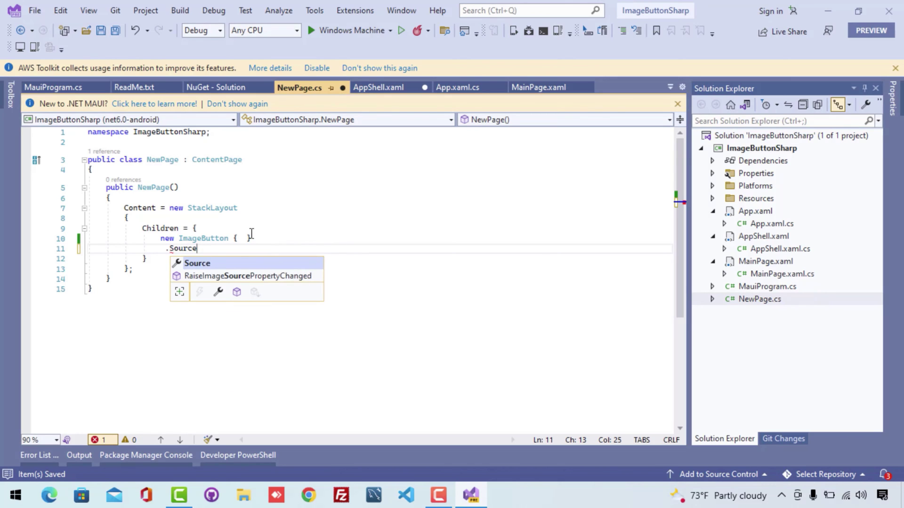
{"action": "key", "text": "Escape"}
{"action": "type", "text": "()"}
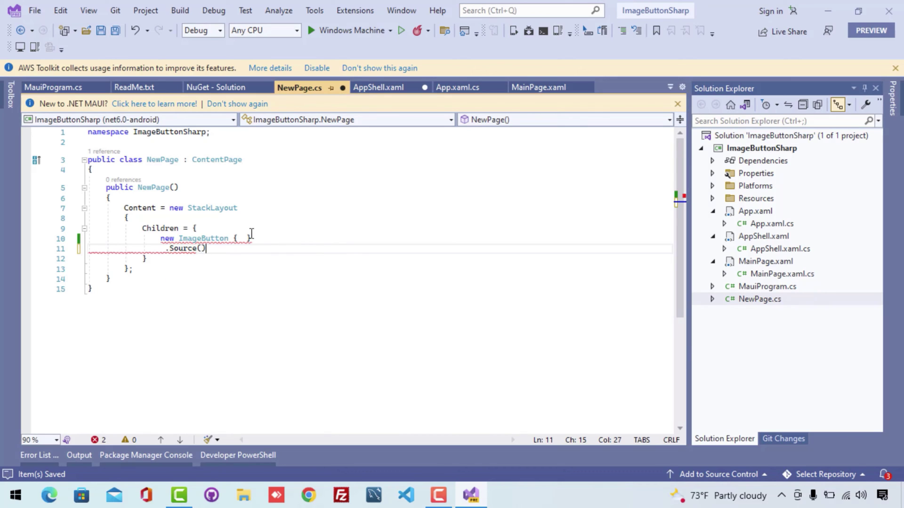
{"action": "right_click", "coordinate": [187, 249]}
{"action": "left_click", "coordinate": [261, 147]}
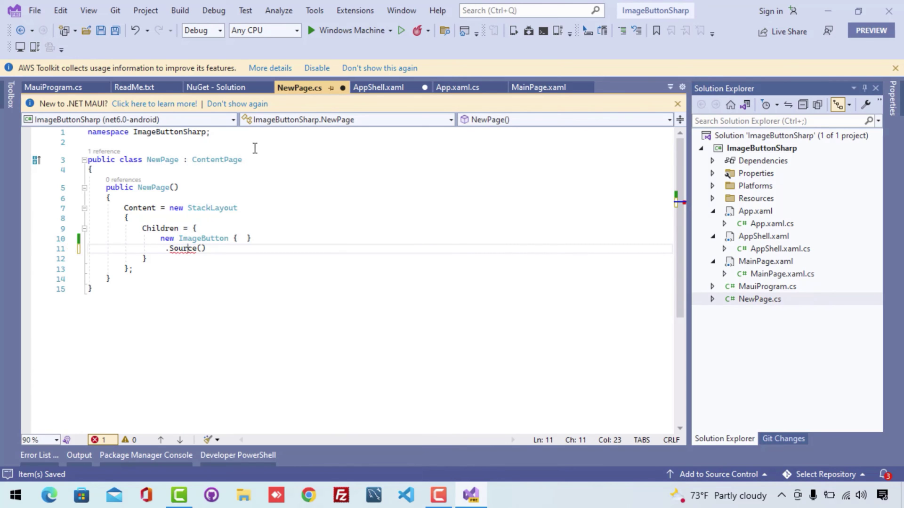
{"action": "left_click", "coordinate": [167, 267]}
{"action": "left_click", "coordinate": [202, 268]}
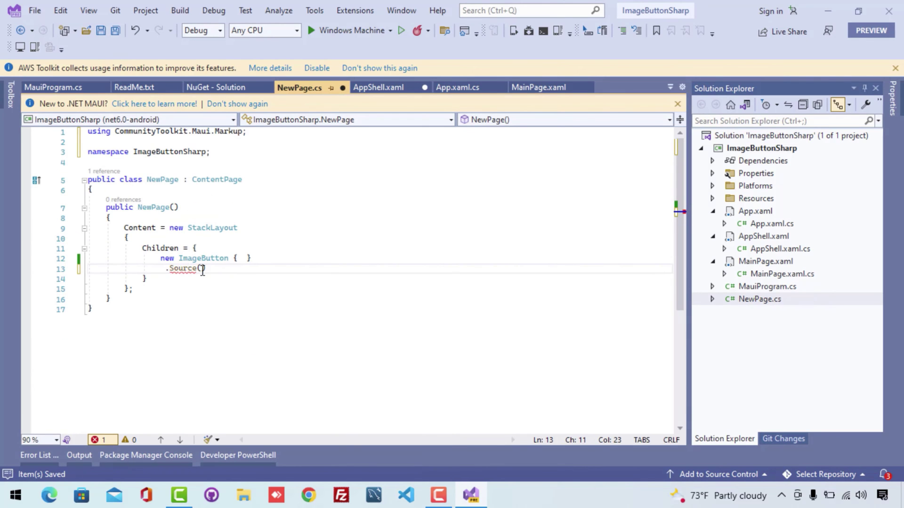
{"action": "type", "text": "\""}
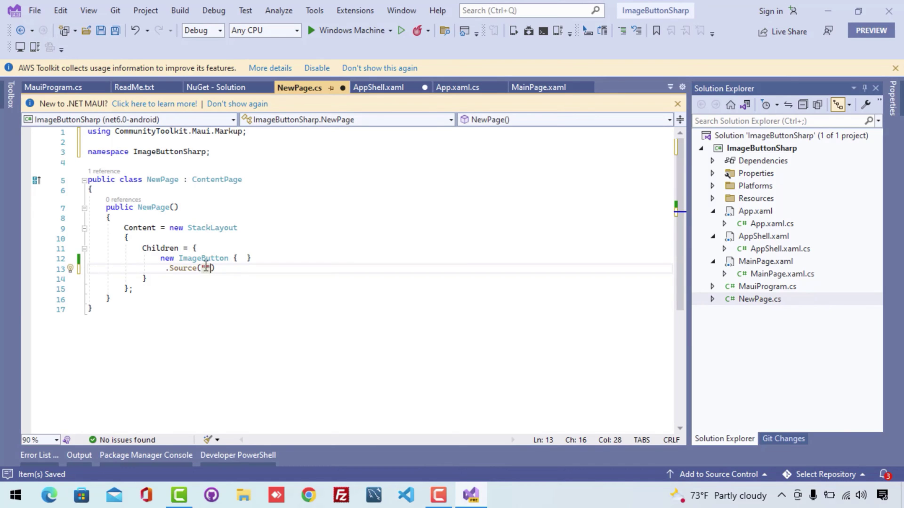
Give Source an empty "" argument and save NewPage.cs
{"action": "double_click", "coordinate": [207, 257]}
{"action": "double_click", "coordinate": [185, 268]}
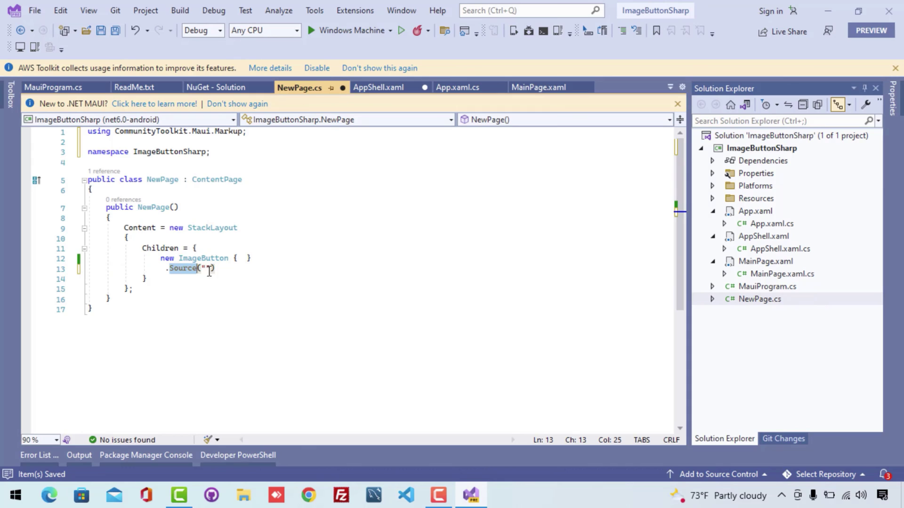
{"action": "left_click", "coordinate": [208, 268]}
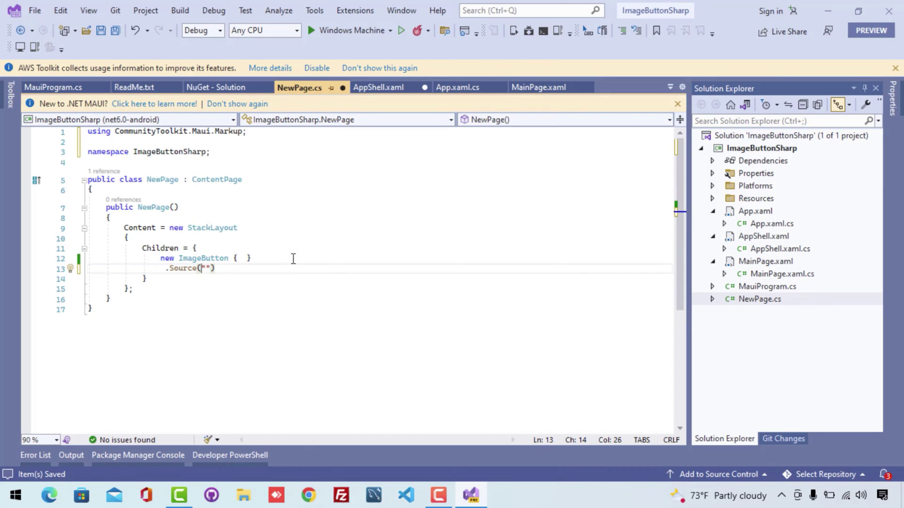
{"action": "key", "text": "ctrl+s"}
Open dotnet_bot.svg from Resources > Images, select its full name, then reopen NewPage.cs
{"action": "left_click", "coordinate": [712, 198]}
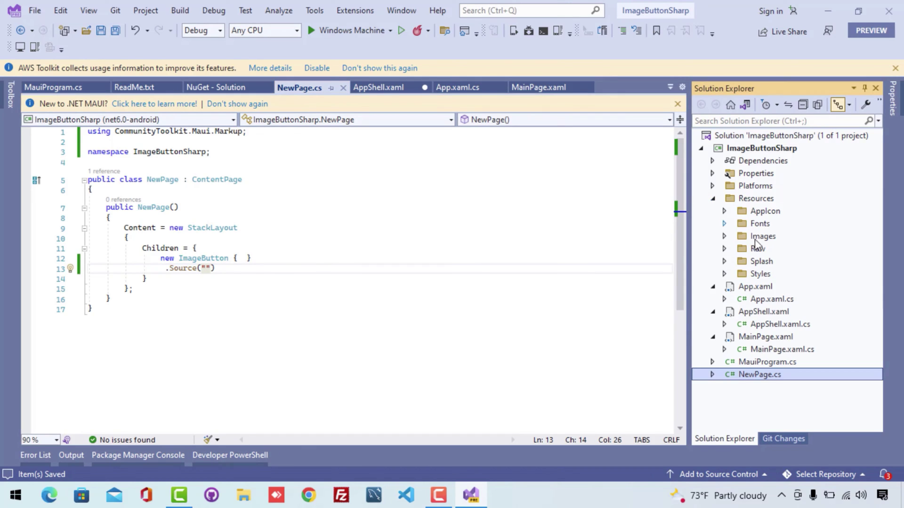
{"action": "left_click", "coordinate": [724, 236]}
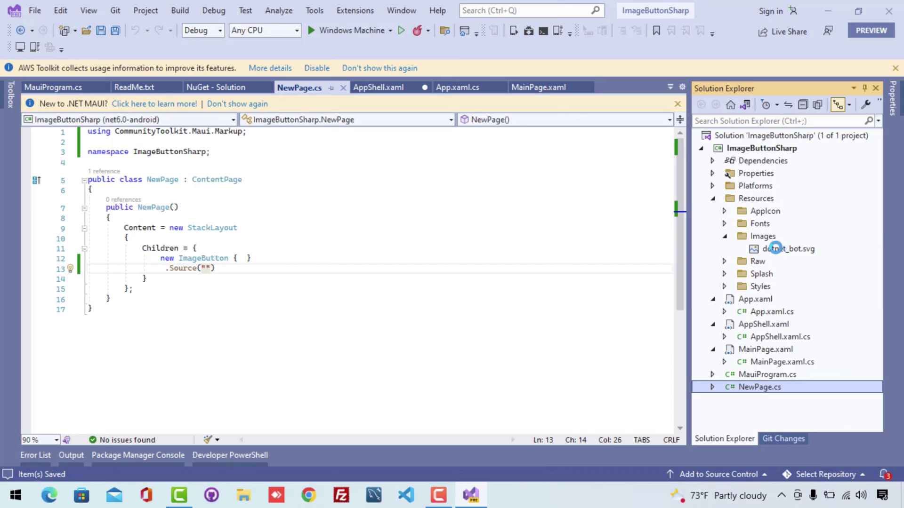
{"action": "left_click", "coordinate": [779, 249]}
{"action": "double_click", "coordinate": [778, 252]}
{"action": "right_click", "coordinate": [754, 354]}
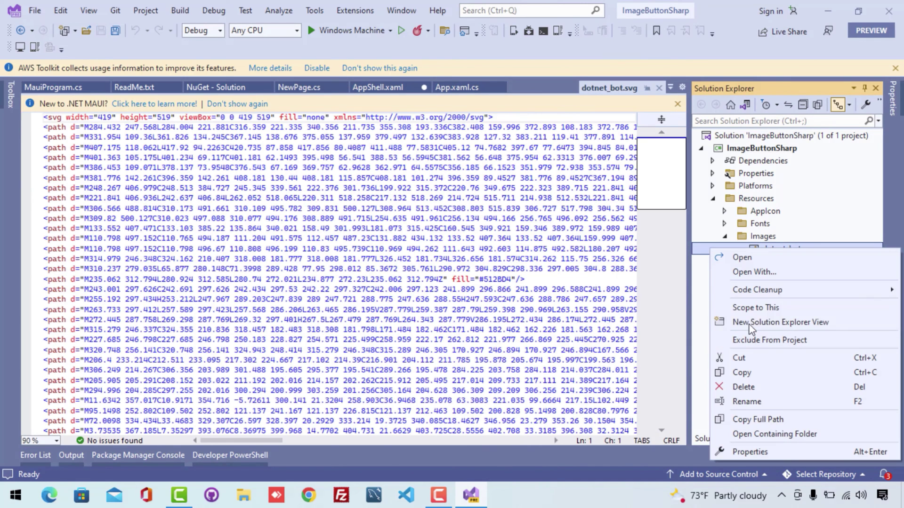
{"action": "left_click", "coordinate": [747, 401]}
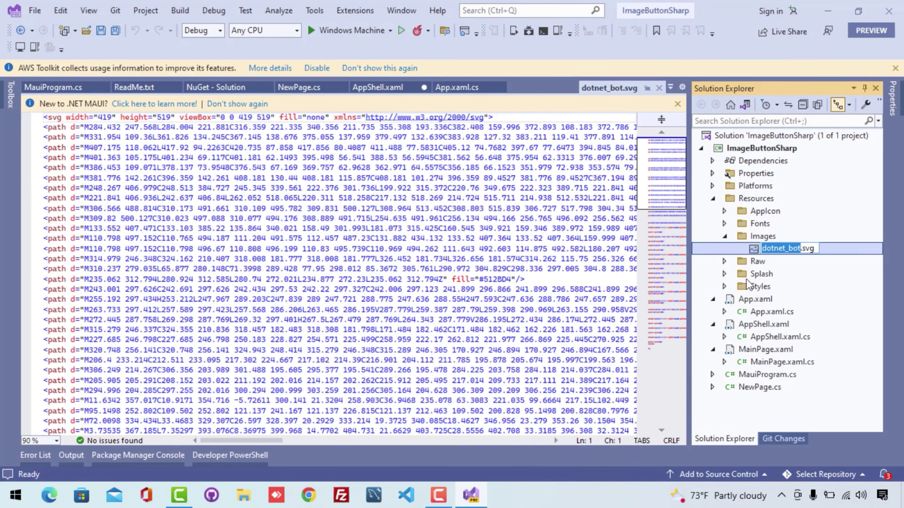
{"action": "key", "text": "ctrl+a"}
{"action": "left_click", "coordinate": [378, 87]}
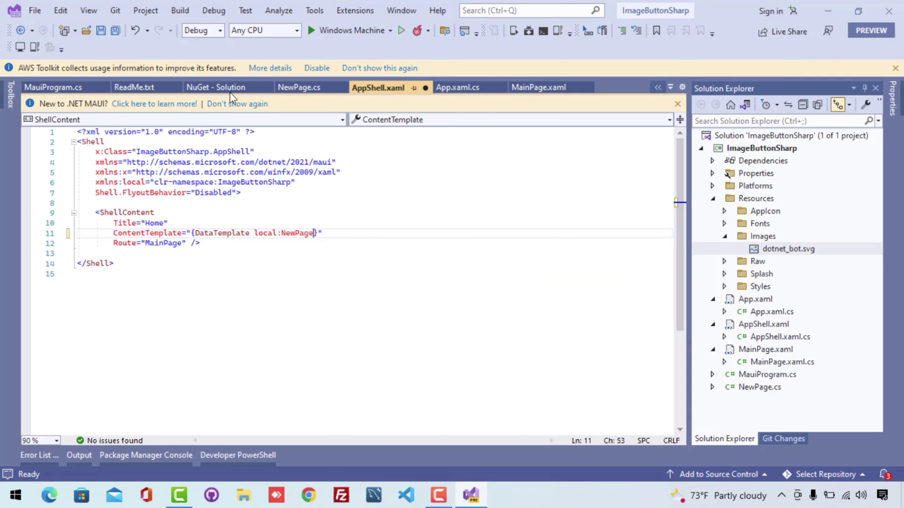
{"action": "double_click", "coordinate": [759, 387]}
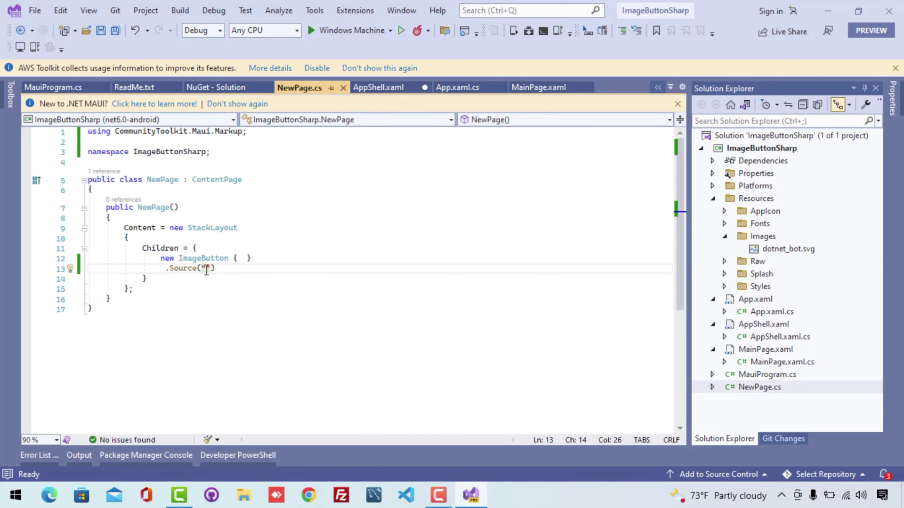
{"action": "type", "text": "dotnet_bot.svg"}
Set Source to "dotnet_bot.svg" and chain CenterVertical() on a new line
{"action": "key", "text": "ctrl+s"}
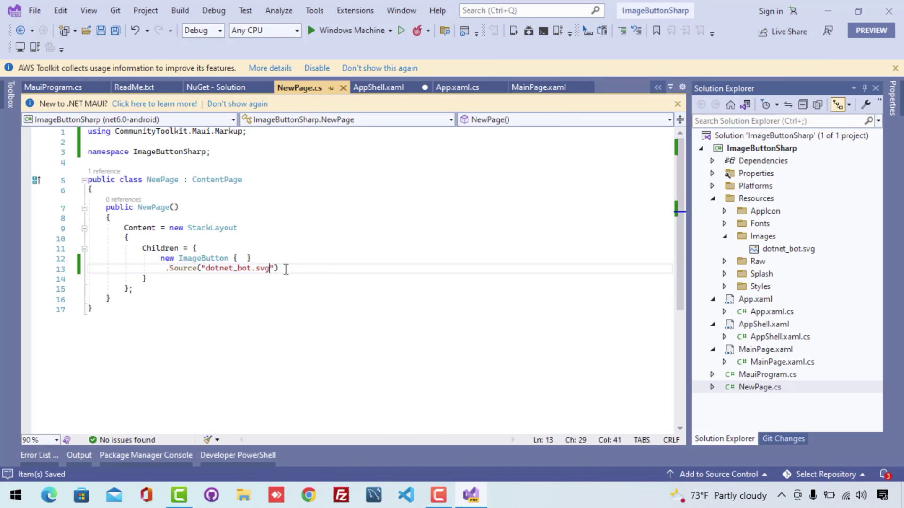
{"action": "key", "text": "End"}
{"action": "key", "text": "Return"}
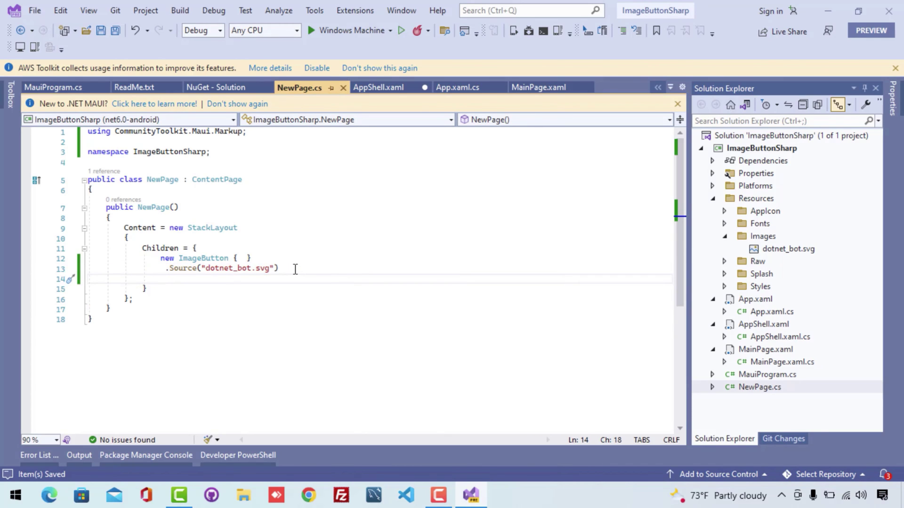
{"action": "type", "text": ".CenterVe"}
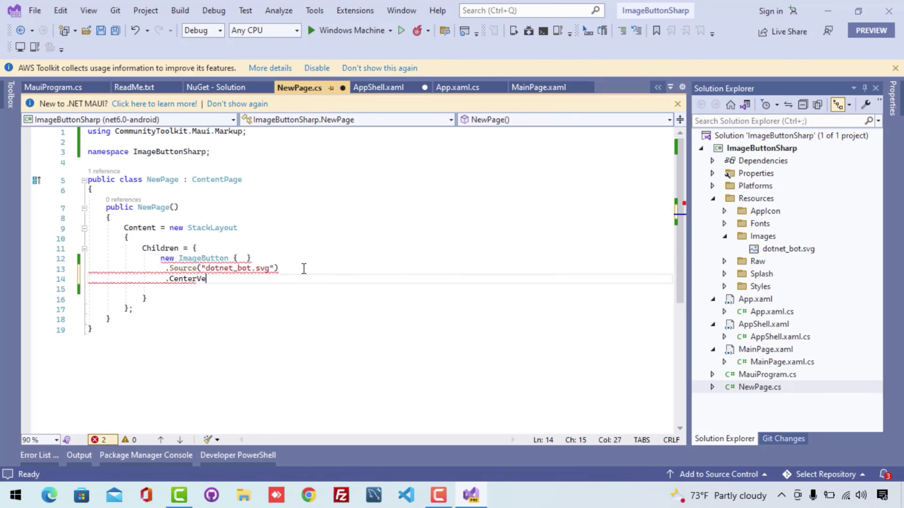
{"action": "key", "text": "BackSpace"}
{"action": "key", "text": "BackSpace"}
{"action": "key", "text": "BackSpace"}
{"action": "key", "text": "BackSpace"}
{"action": "key", "text": "BackSpace"}
{"action": "key", "text": "BackSpace"}
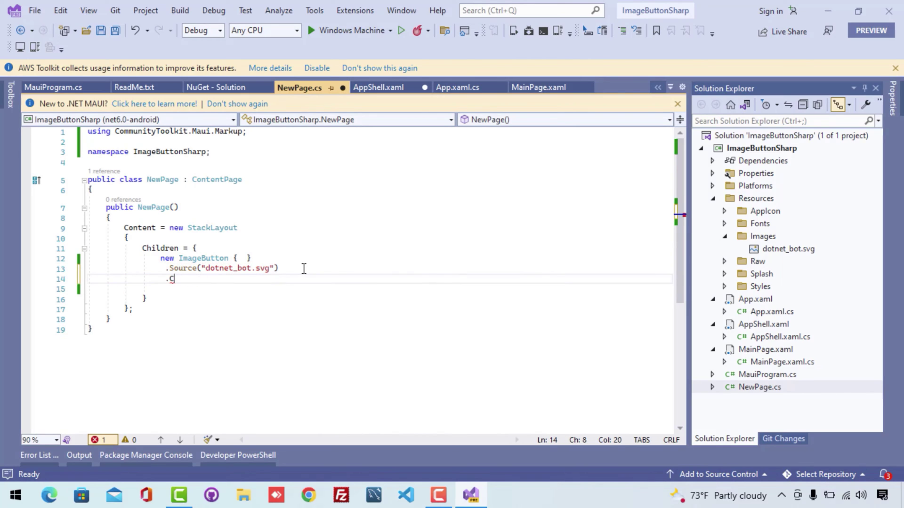
{"action": "key", "text": "BackSpace"}
{"action": "type", "text": "Cente"}
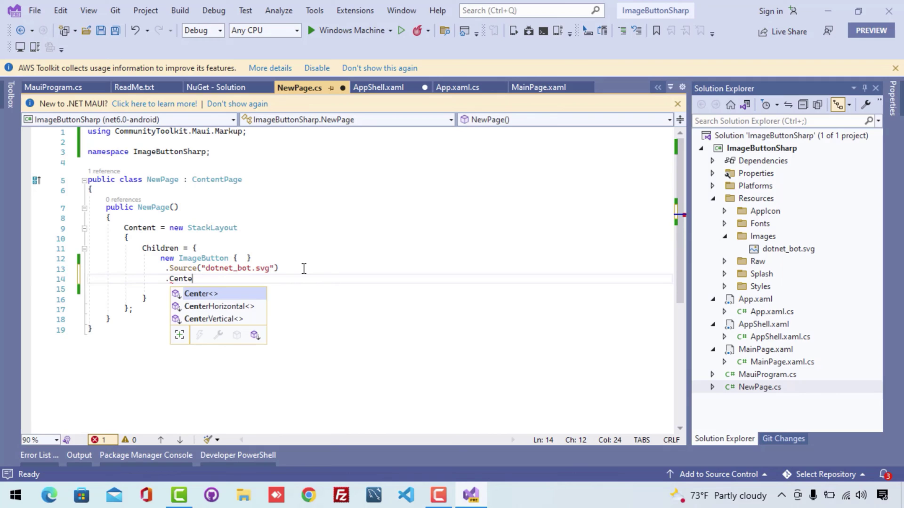
{"action": "key", "text": "Down"}
{"action": "key", "text": "Down"}
{"action": "key", "text": "Tab"}
{"action": "type", "text": "()"}
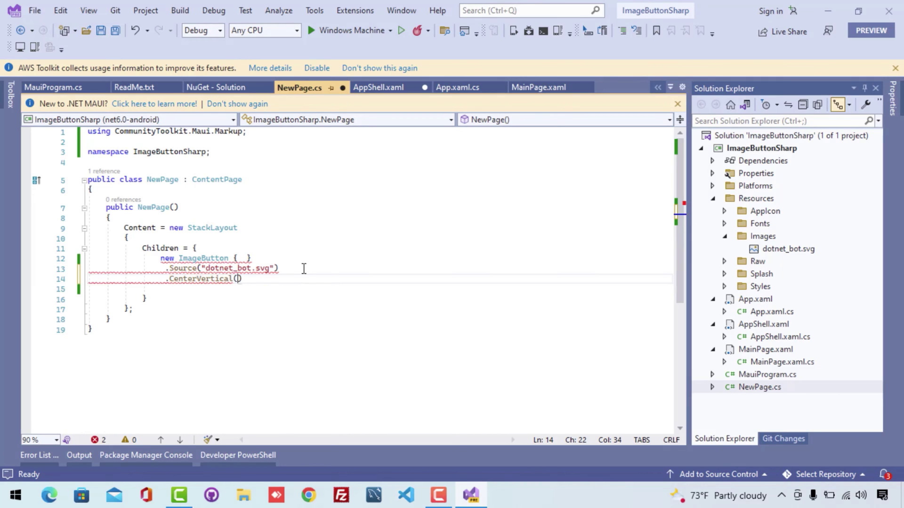
Chain CenterHorizontal() and Height(140) onto the ImageButton on separate lines
{"action": "key", "text": "Return"}
{"action": "type", "text": "."}
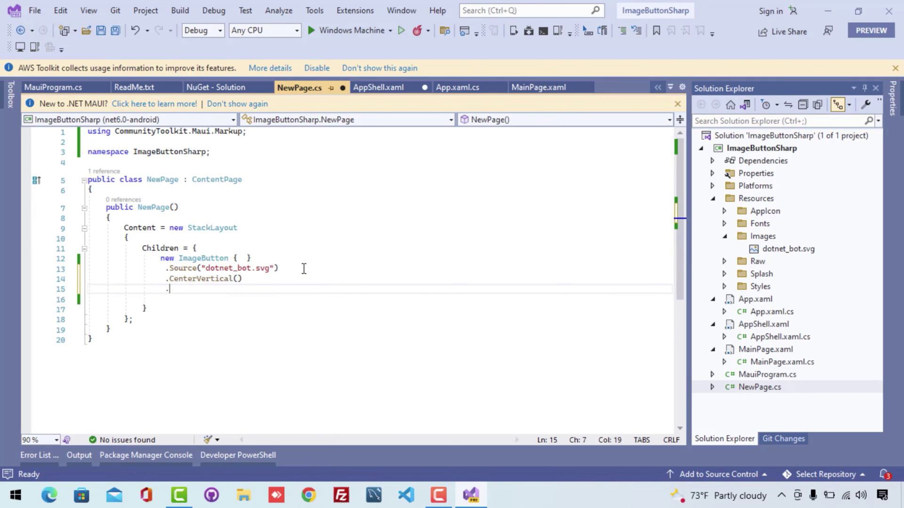
{"action": "type", "text": "Cen"}
{"action": "key", "text": "Down"}
{"action": "key", "text": "Tab"}
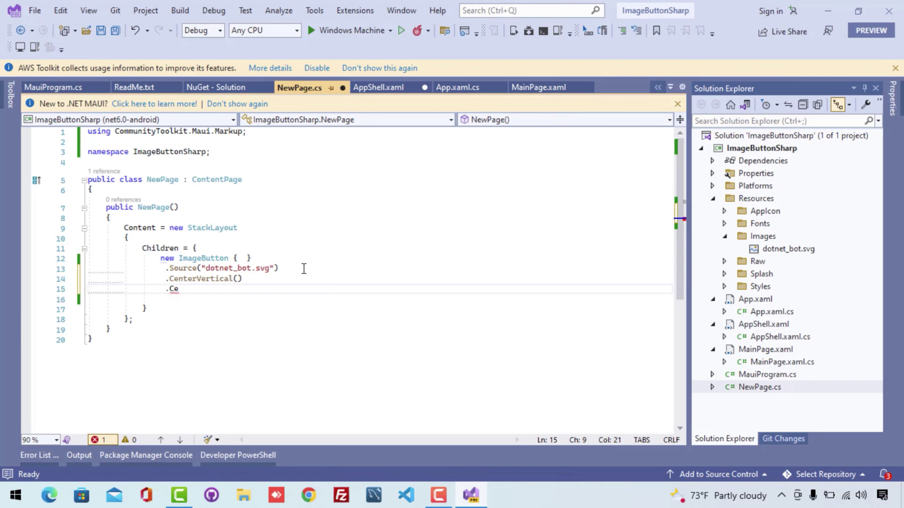
{"action": "type", "text": "()"}
{"action": "key", "text": "Return"}
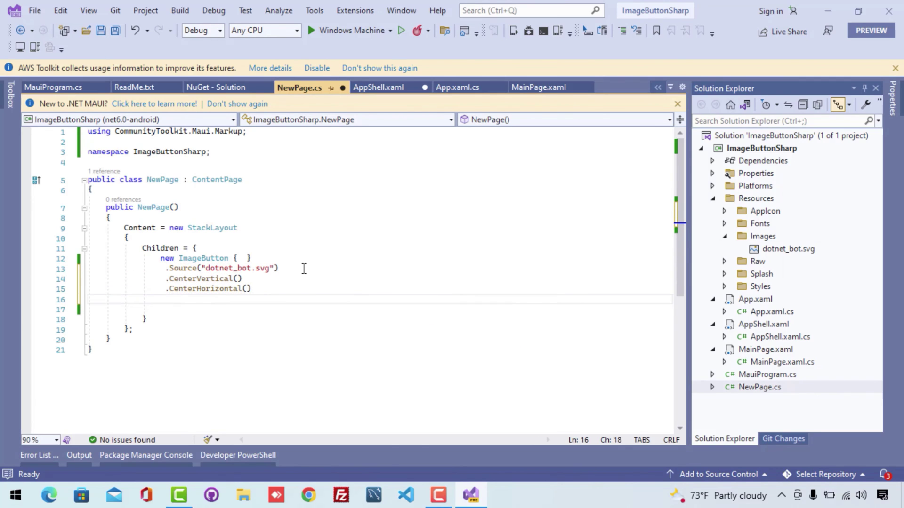
{"action": "type", "text": "."}
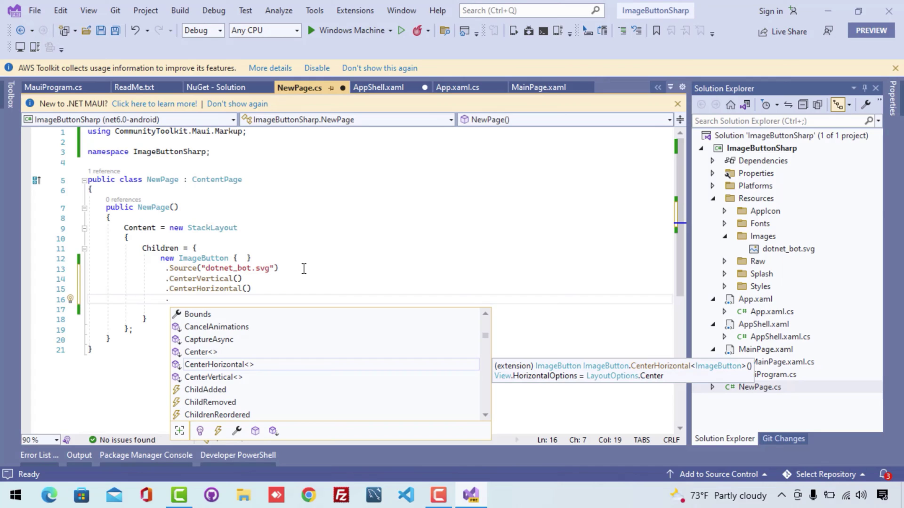
{"action": "type", "text": "He"}
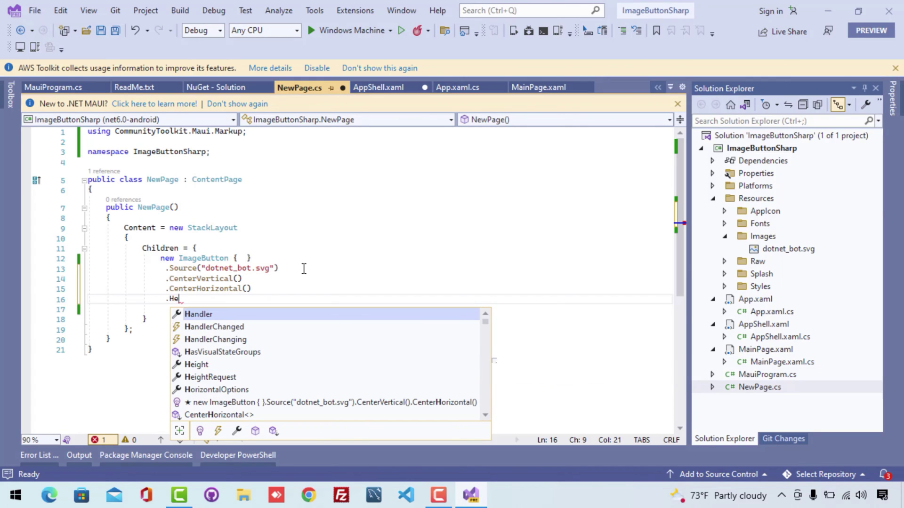
{"action": "type", "text": "a"}
{"action": "key", "text": "Down"}
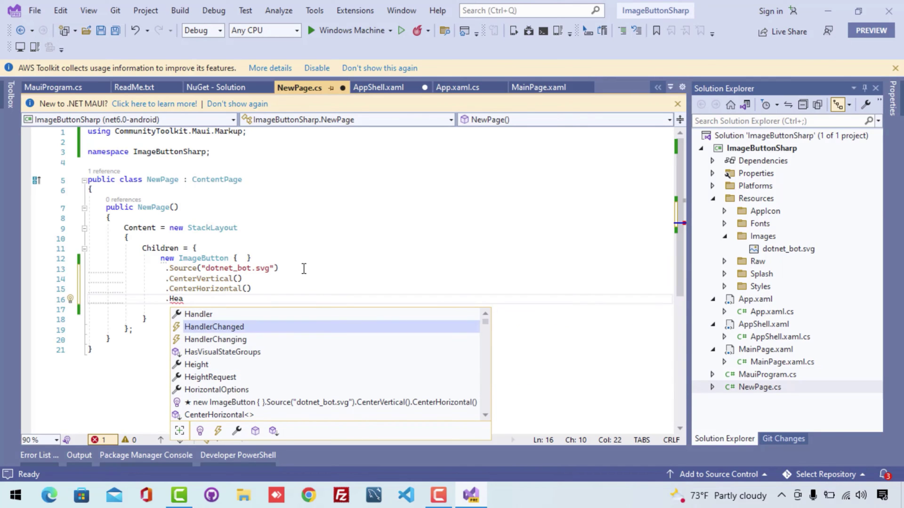
{"action": "key", "text": "Down"}
{"action": "key", "text": "Down"}
{"action": "key", "text": "Tab"}
{"action": "type", "text": "("}
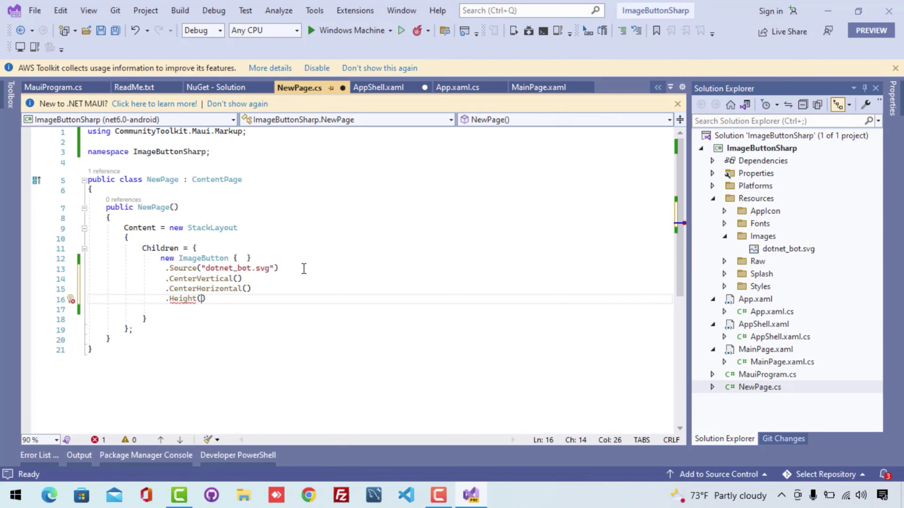
{"action": "type", "text": "1"}
{"action": "type", "text": "40"}
{"action": "key", "text": "End"}
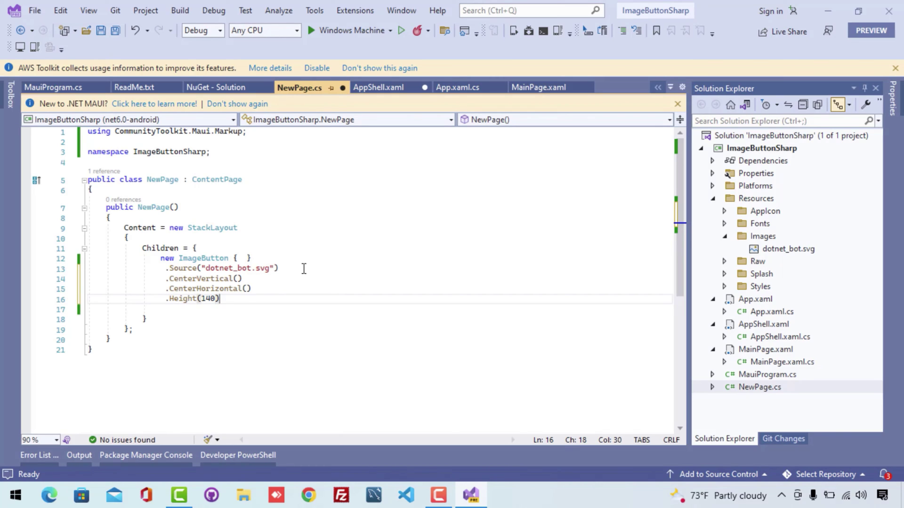
{"action": "key", "text": "Return"}
{"action": "type", "text": "VerticalOptions = V"}
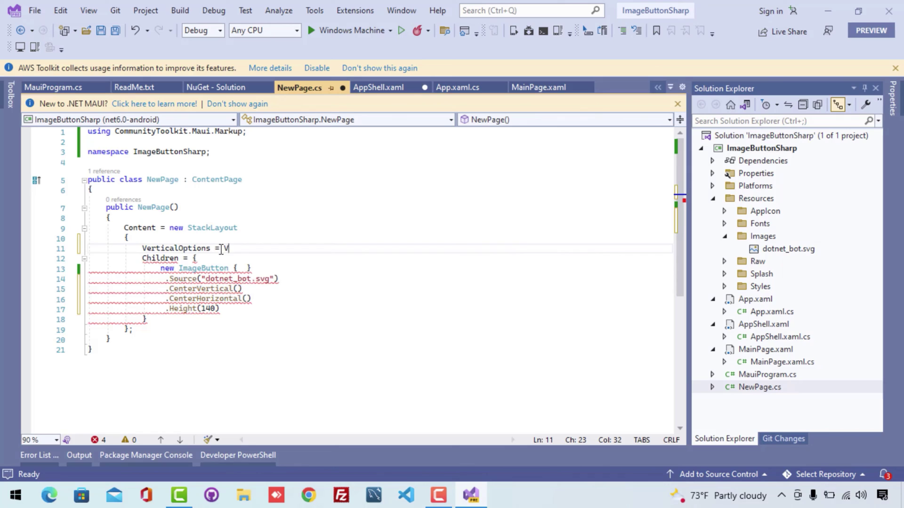
Set the StackLayout's VerticalOptions to LayoutOptions.Center, removing the stray V
{"action": "key", "text": "BackSpace"}
{"action": "key", "text": "ctrl+s"}
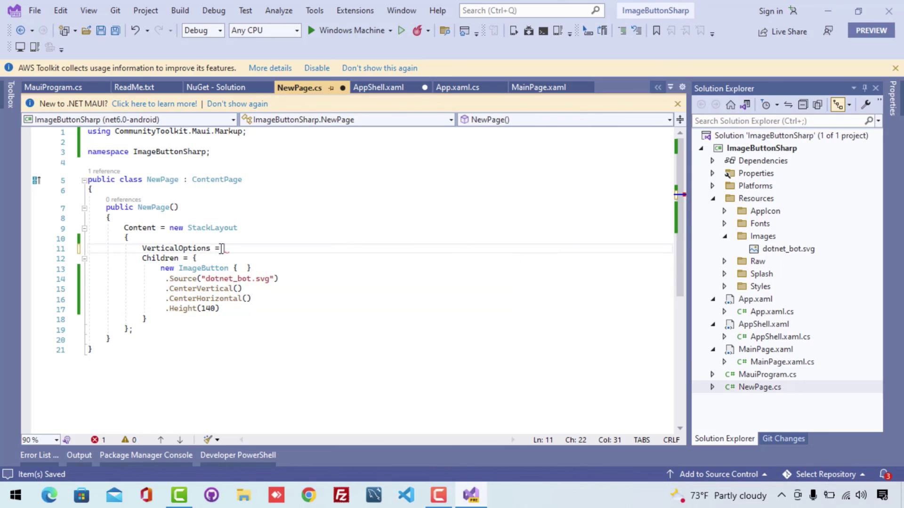
{"action": "type", "text": "Lay"}
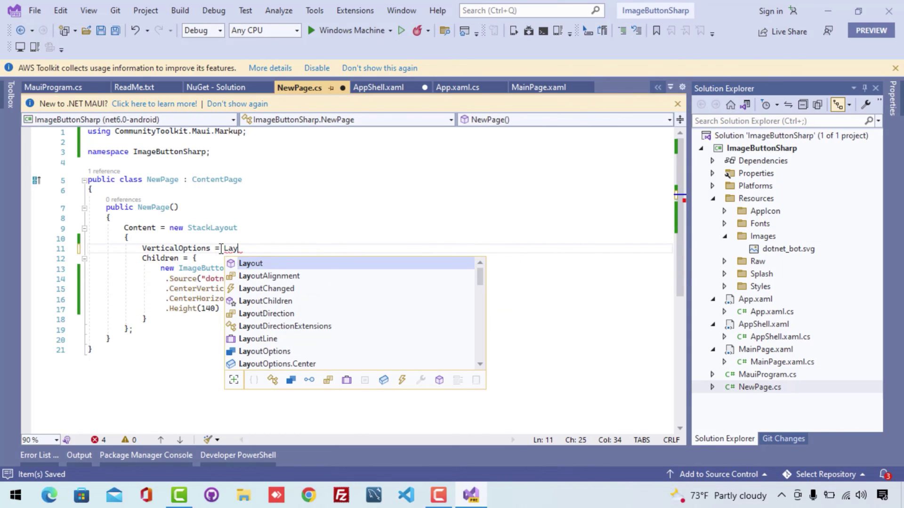
{"action": "key", "text": "Down"}
{"action": "key", "text": "Down"}
{"action": "key", "text": "Down"}
{"action": "key", "text": "Down"}
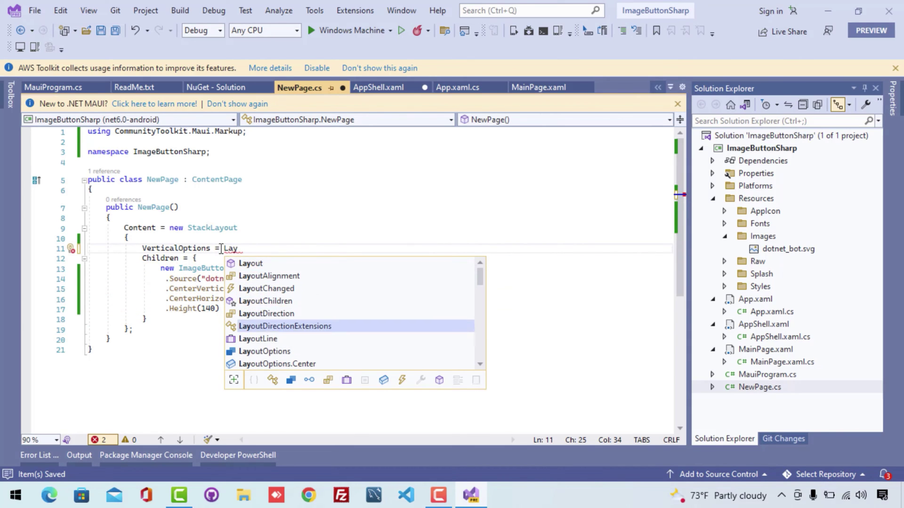
{"action": "key", "text": "Down"}
{"action": "key", "text": "Down"}
{"action": "key", "text": "Down"}
{"action": "key", "text": "Tab"}
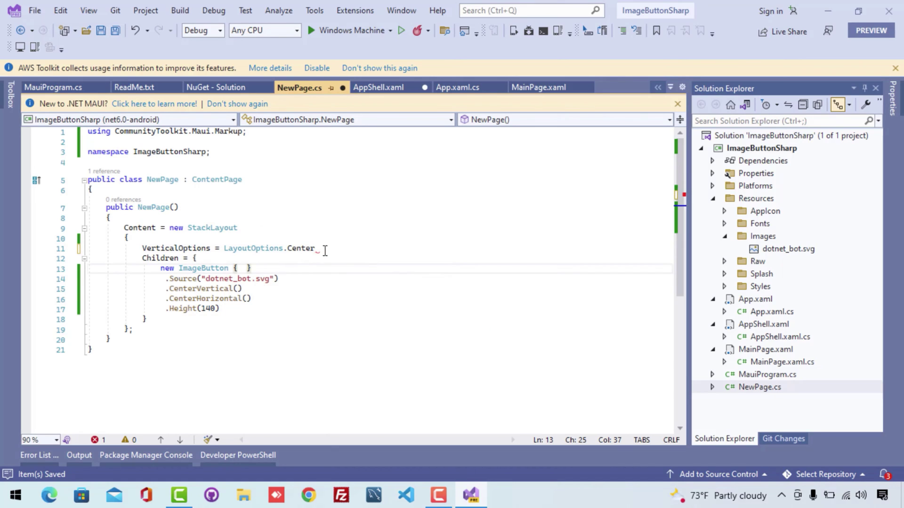
{"action": "type", "text": ","}
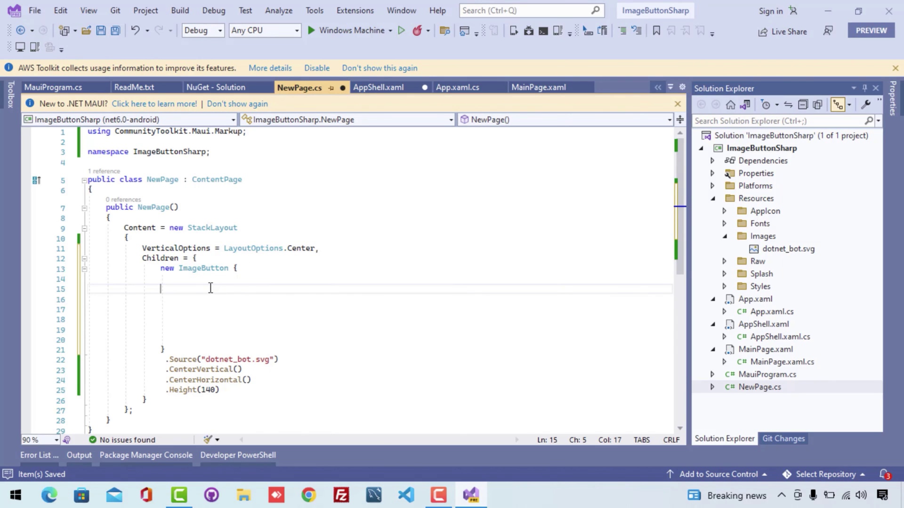
{"action": "type", "text": "ommand"}
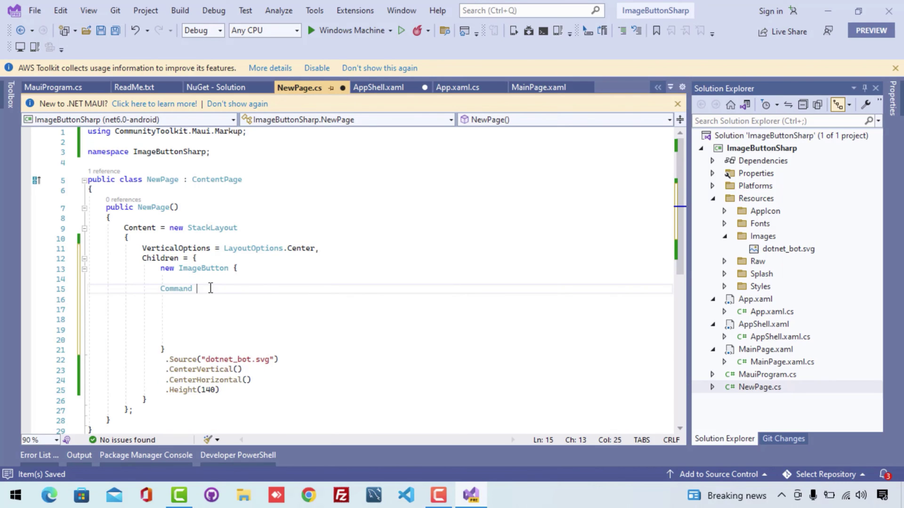
{"action": "type", "text": " = new "}
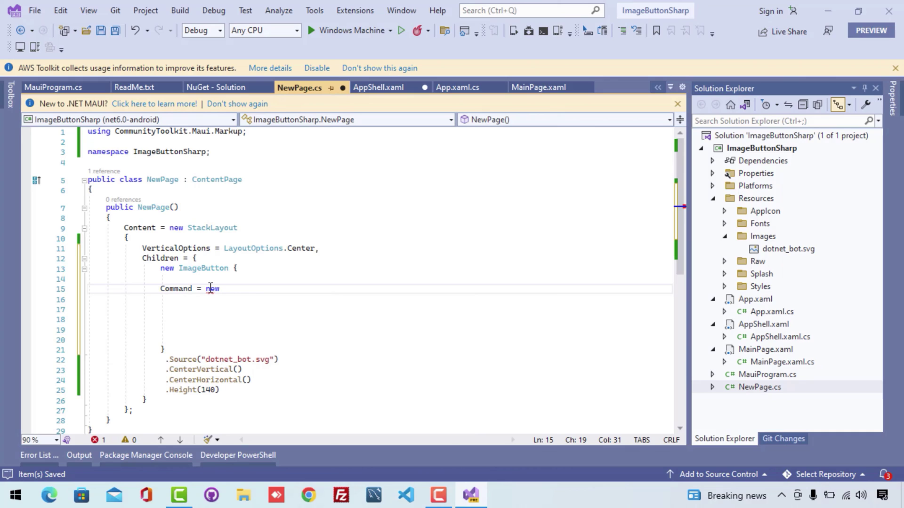
{"action": "type", "text": "Command"}
{"action": "type", "text": "("}
Give the ImageButton a Command whose async execute lambda awaits DisplayAlert("Alert", "I Love MAUI", "Ok")
{"action": "key", "text": "Return"}
{"action": "key", "text": "Return"}
{"action": "key", "text": "Return"}
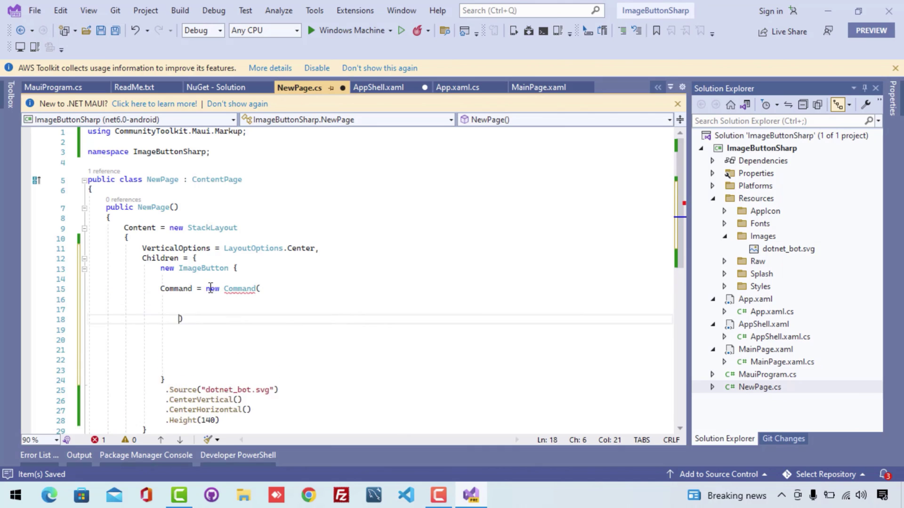
{"action": "key", "text": "Return"}
{"action": "key", "text": "Up"}
{"action": "key", "text": "Up"}
{"action": "key", "text": "Up"}
{"action": "key", "text": "Up"}
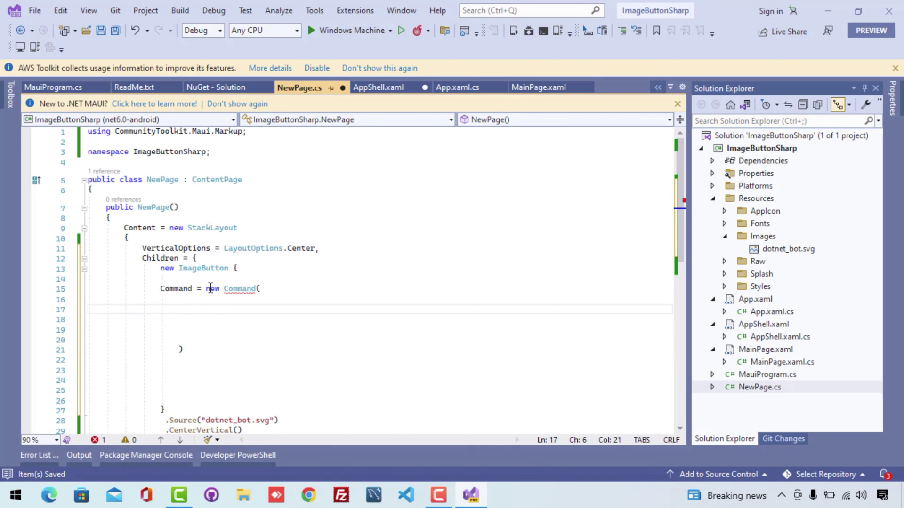
{"action": "key", "text": "Tab"}
{"action": "type", "text": "exw"}
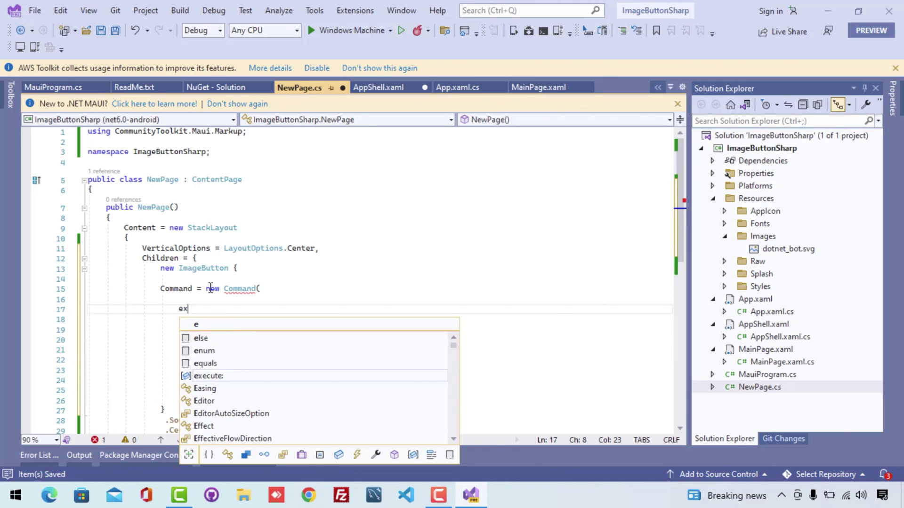
{"action": "key", "text": "BackSpace"}
{"action": "type", "text": "e"}
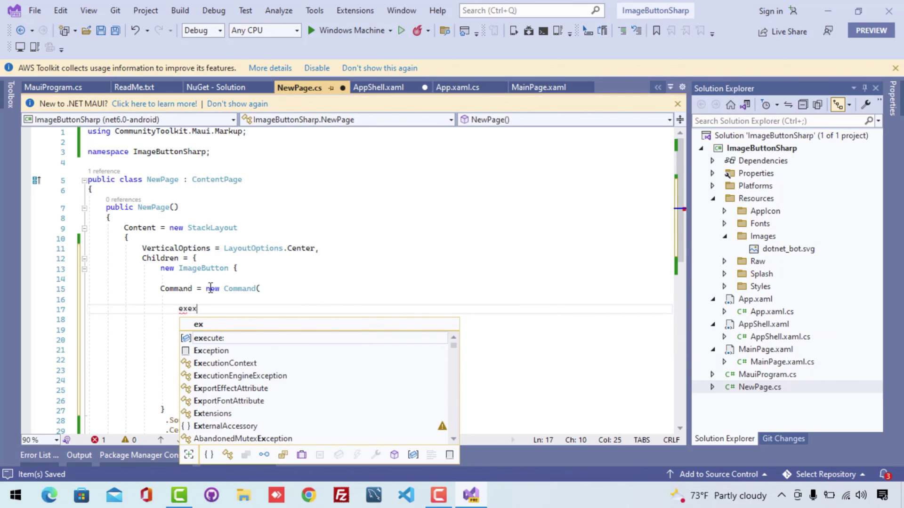
{"action": "type", "text": "x"}
{"action": "key", "text": "BackSpace"}
{"action": "key", "text": "Down"}
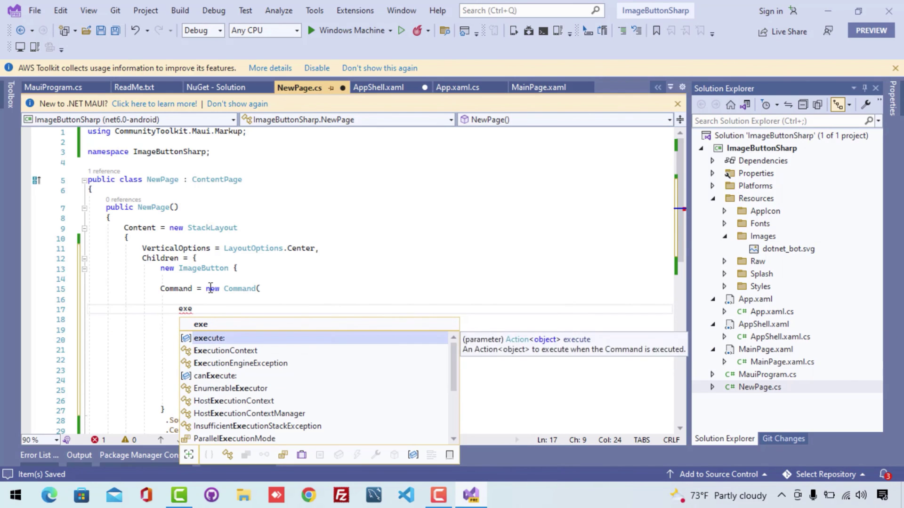
{"action": "key", "text": "Tab"}
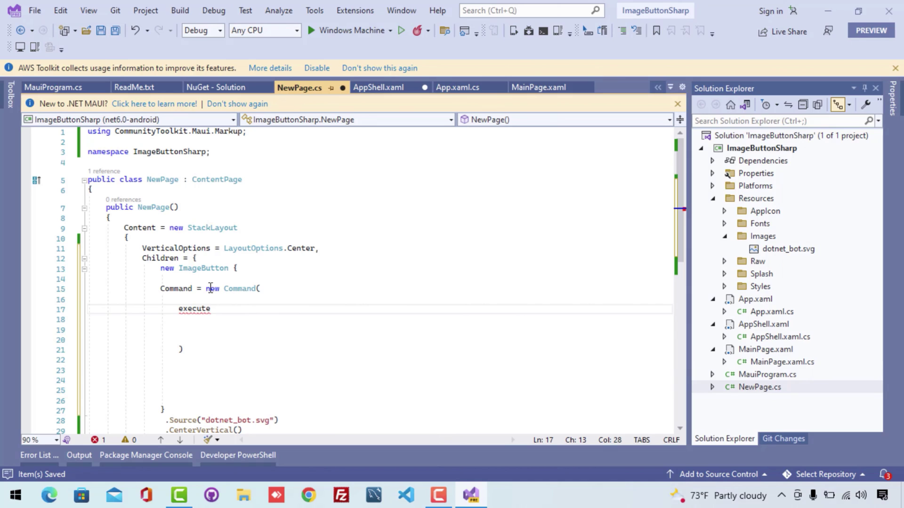
{"action": "type", "text": ": "}
{"action": "type", "text": "asy"}
{"action": "key", "text": "Tab"}
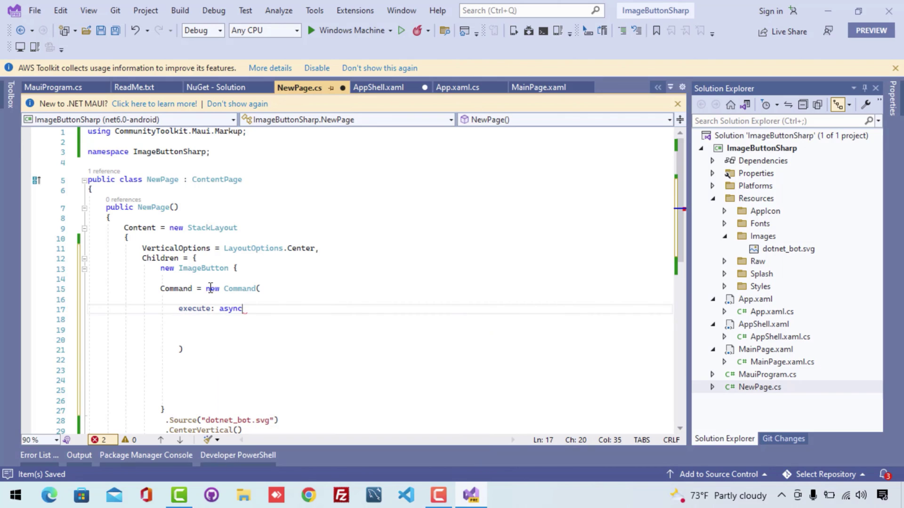
{"action": "type", "text": "()"}
{"action": "type", "text": "=>"}
{"action": "key", "text": "Home"}
{"action": "key", "text": "Return"}
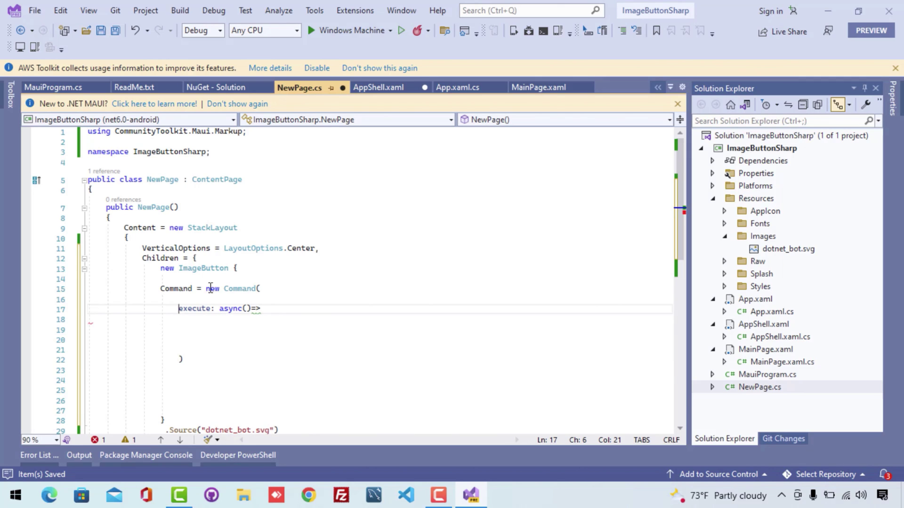
{"action": "type", "text": "{"}
{"action": "key", "text": "alt"}
{"action": "key", "text": "Tab"}
{"action": "type", "text": "await App.Current.MainPage.DisplayAlert(\"Alert\", \"I Love MAUI\",\"Ok\");"}
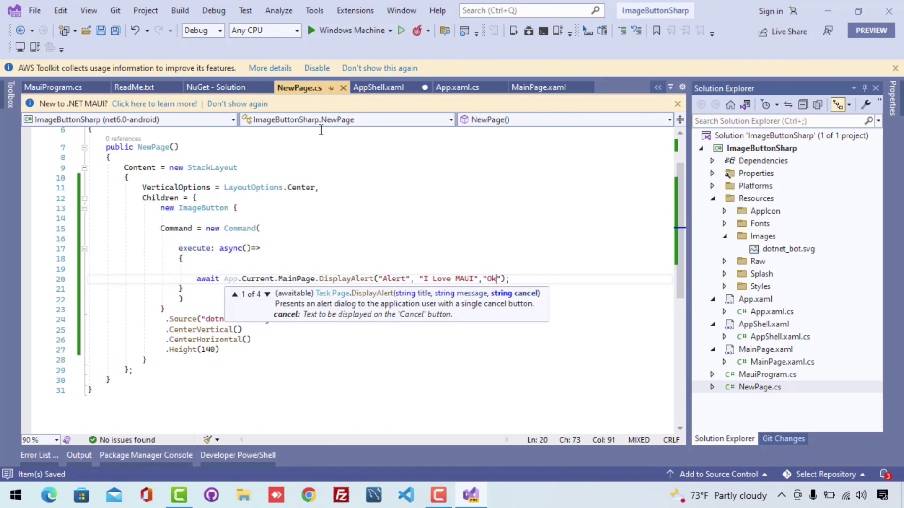
Chain Width(200) onto the ImageButton and run the app on the Pixel 5 - API 30 emulator
{"action": "left_click", "coordinate": [354, 341]}
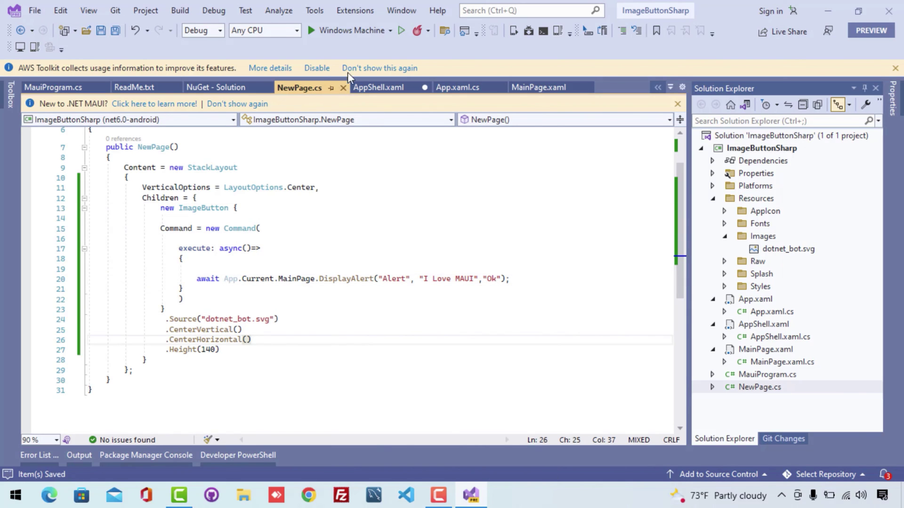
{"action": "type", "text": ".Width(200)"}
{"action": "left_click", "coordinate": [389, 30]}
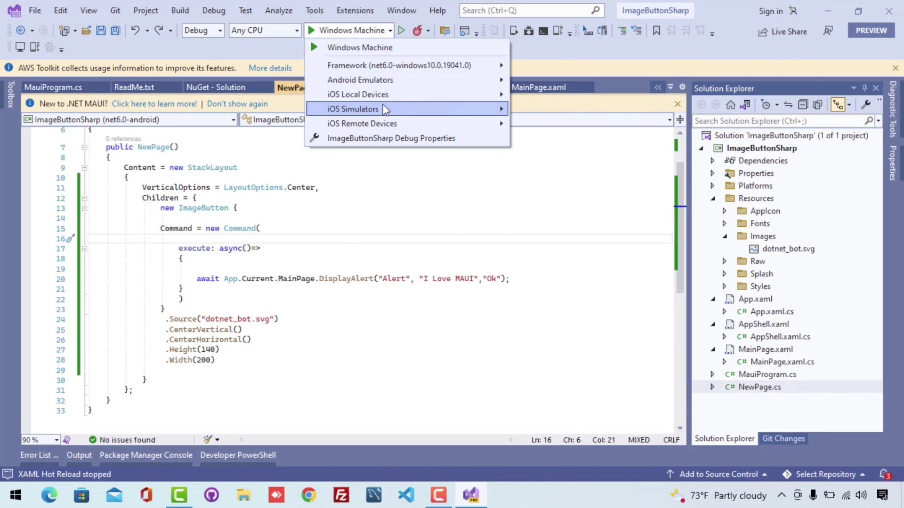
{"action": "left_click", "coordinate": [548, 85]}
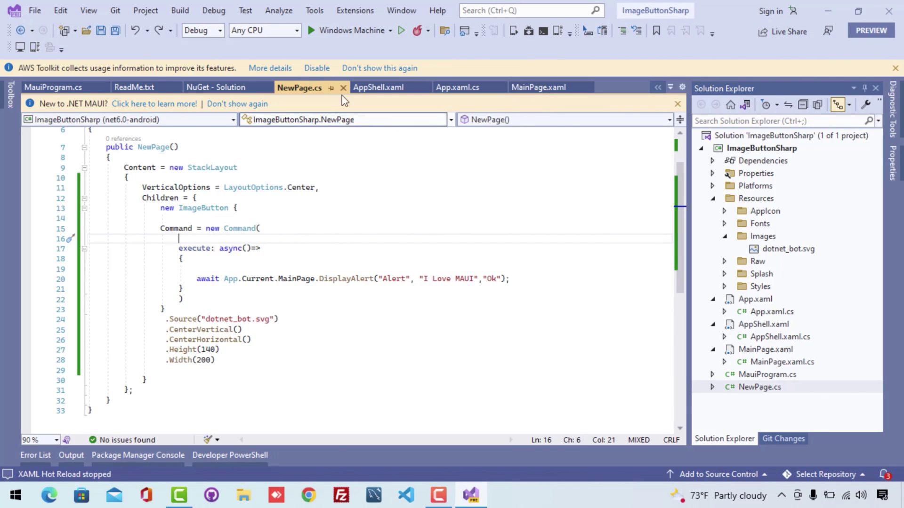
{"action": "left_click", "coordinate": [344, 35]}
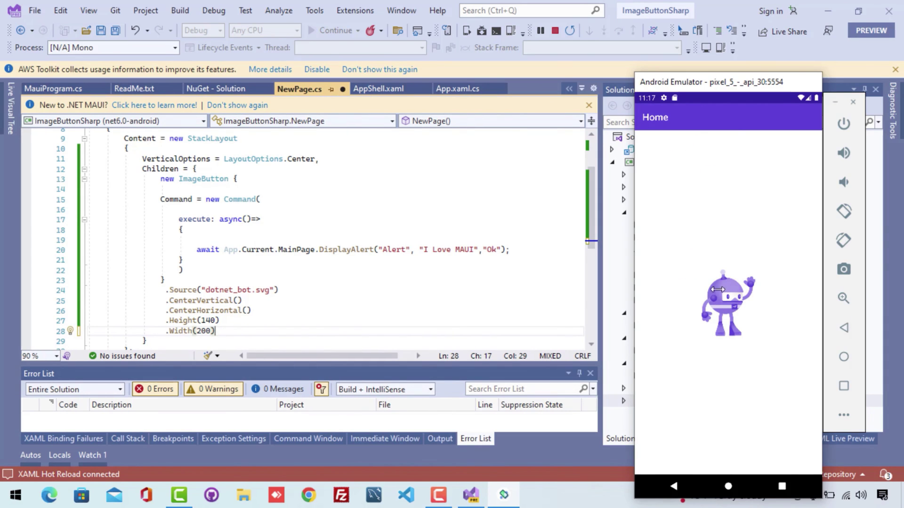
Tap dotnet_bot three times, dismissing each 'I Love MAUI' alert, then return to NewPage.cs
{"action": "left_click", "coordinate": [734, 314]}
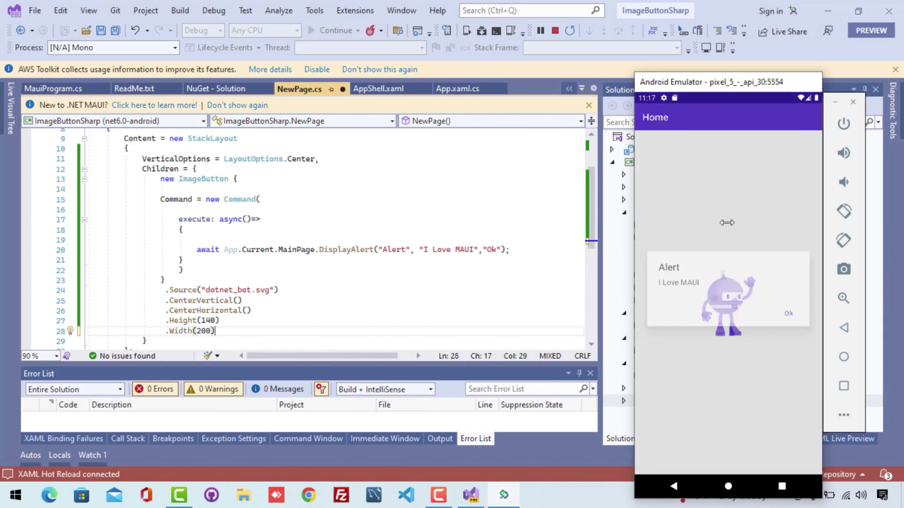
{"action": "left_click_drag", "start_coordinate": [728, 83], "coordinate": [680, 80]}
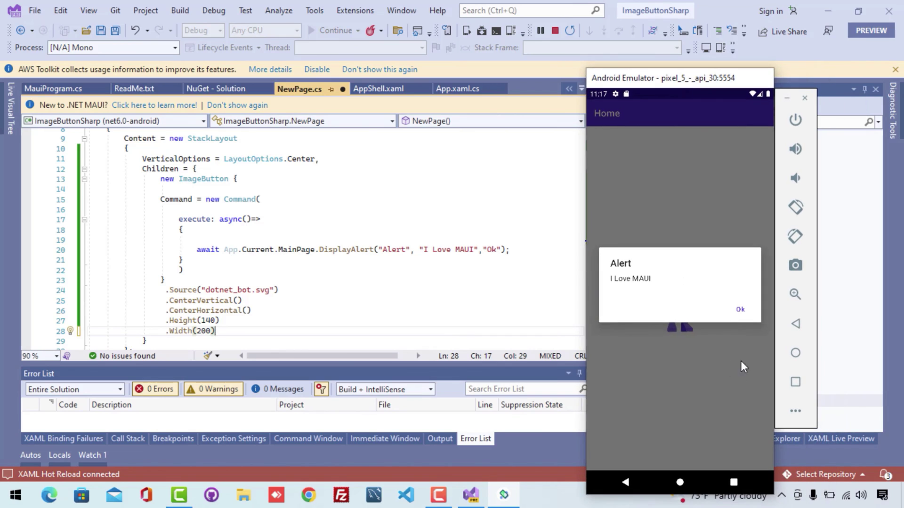
{"action": "left_click", "coordinate": [740, 311]}
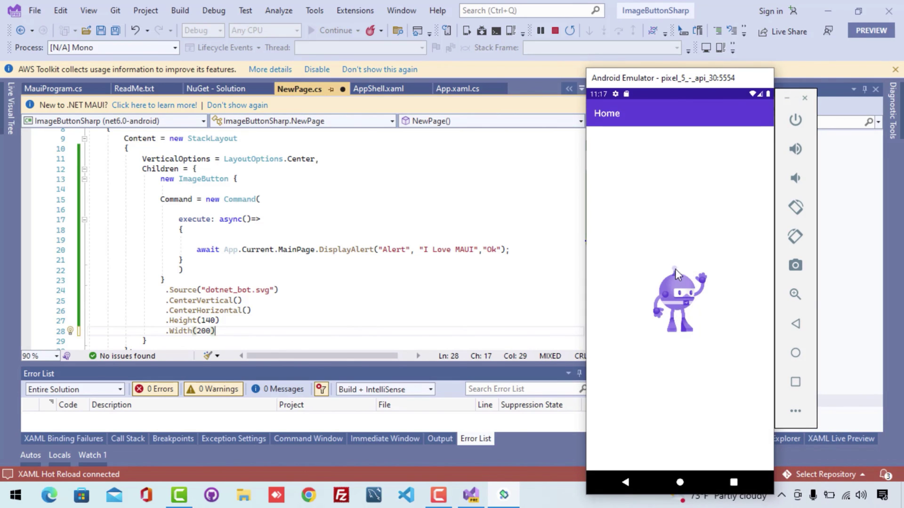
{"action": "left_click", "coordinate": [679, 311]}
{"action": "left_click", "coordinate": [740, 311]}
{"action": "left_click", "coordinate": [668, 289]}
{"action": "left_click", "coordinate": [741, 302]}
{"action": "key", "text": "shift+Escape"}
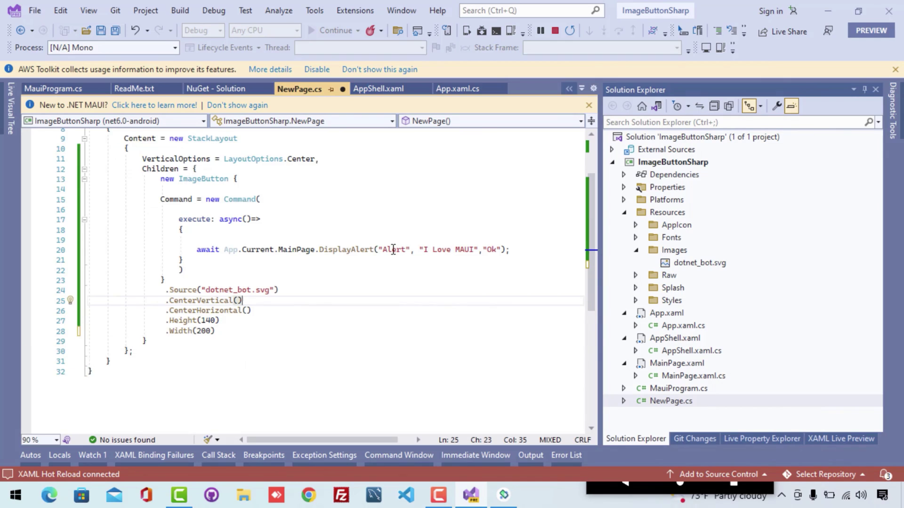